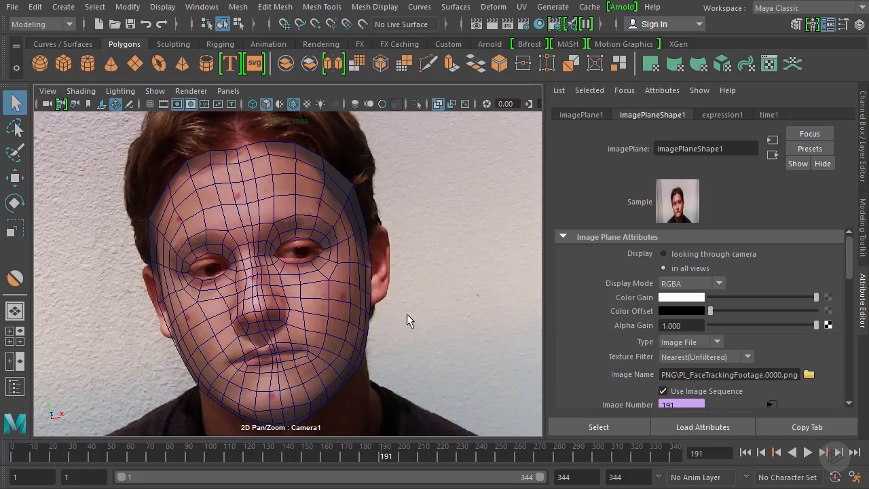
# - Scrub the timeline to frame 136 and switch the viewport to the persp camera
pyautogui.moveTo(411, 460); pyautogui.dragTo(279, 455)
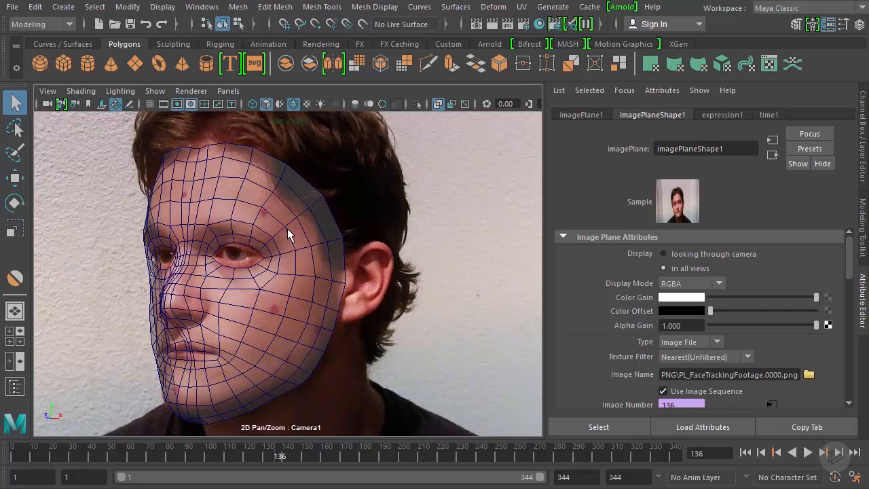
pyautogui.click(228, 91)
pyautogui.moveTo(239, 108)
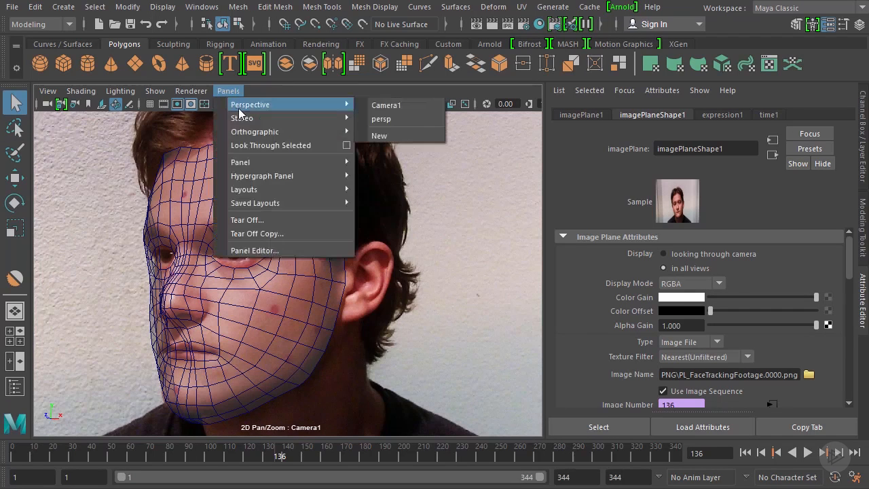
pyautogui.click(407, 121)
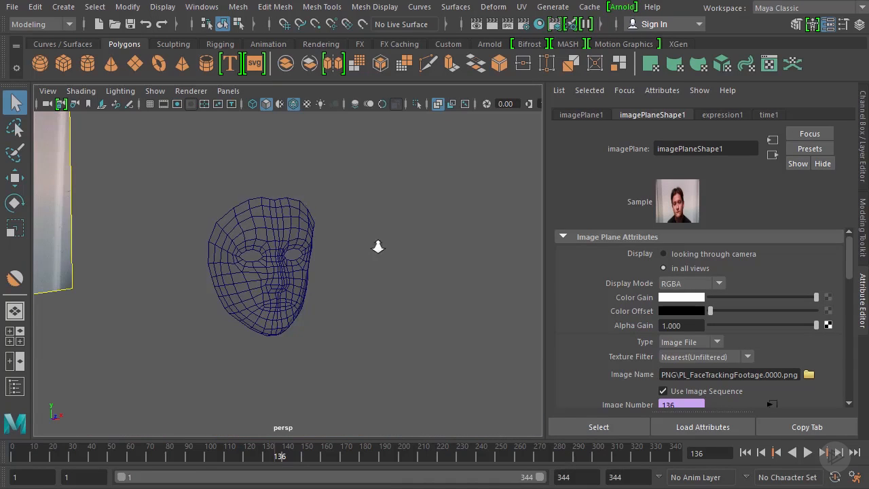
# - Turn off X-Ray display in the perspective view so the face mesh is drawn with opaque shading
pyautogui.scroll(4, 379, 246)
pyautogui.keyDown('alt'); pyautogui.moveTo(394, 249); pyautogui.dragTo(411, 249); pyautogui.keyUp('alt')
pyautogui.scroll(4, 391, 242)
pyautogui.scroll(-2, 388, 234)
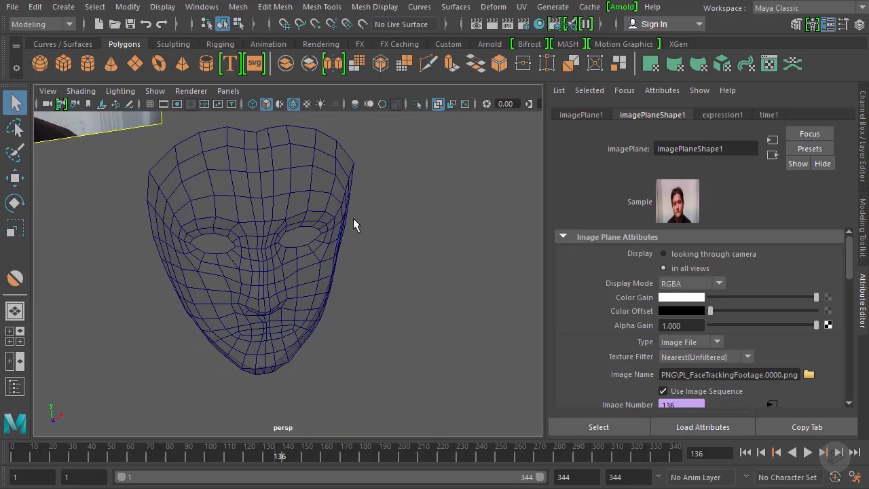
pyautogui.click(438, 104)
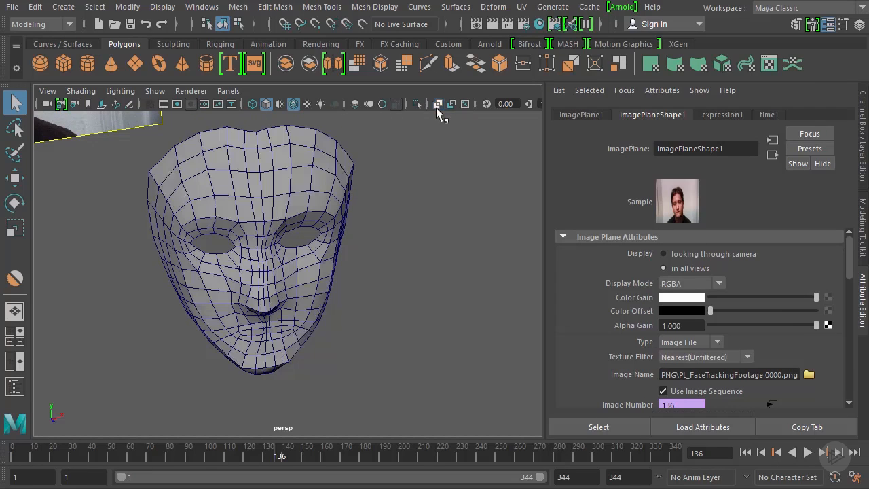
# - Delete the construction history of the face mesh
pyautogui.click(304, 179)
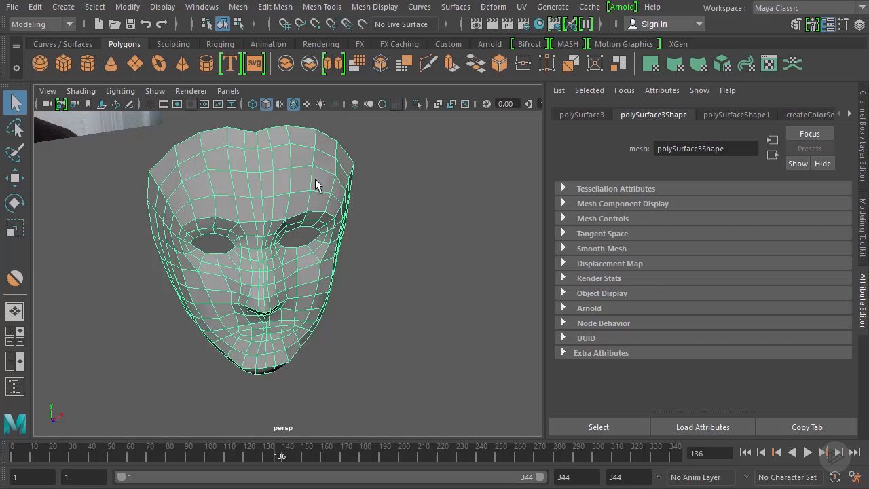
pyautogui.click(37, 10)
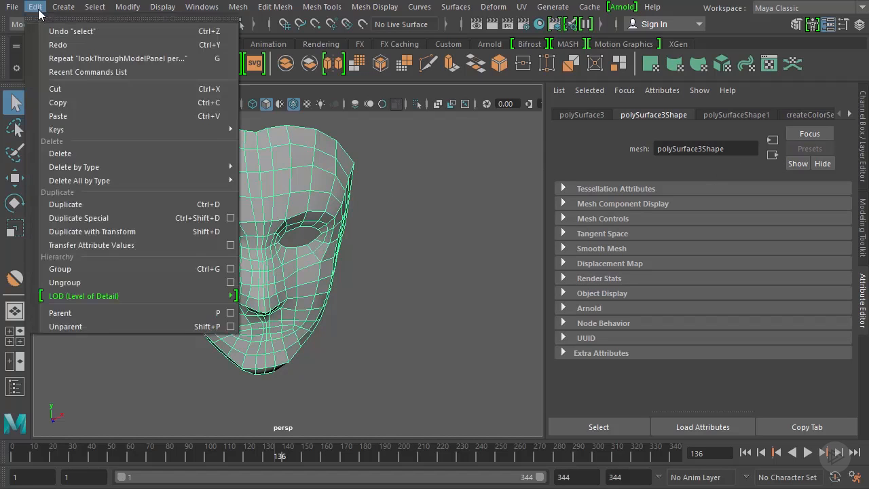
pyautogui.moveTo(120, 165)
pyautogui.click(313, 172)
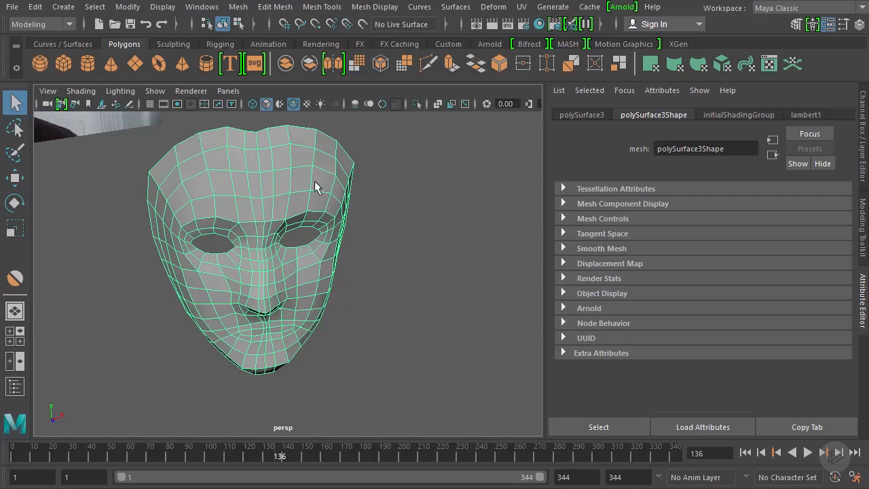
# - Assign a new Lambert material to the face mesh and name it ProjectionShader
pyautogui.rightClick(251, 182)
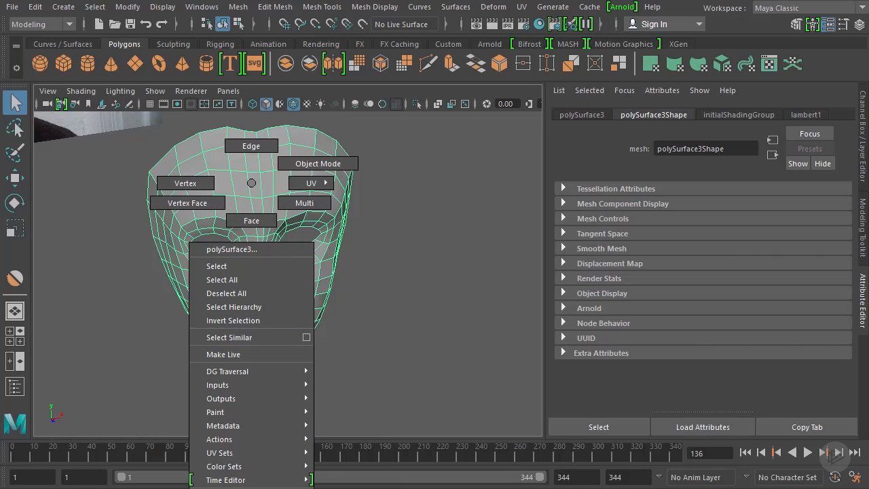
pyautogui.click(272, 488)
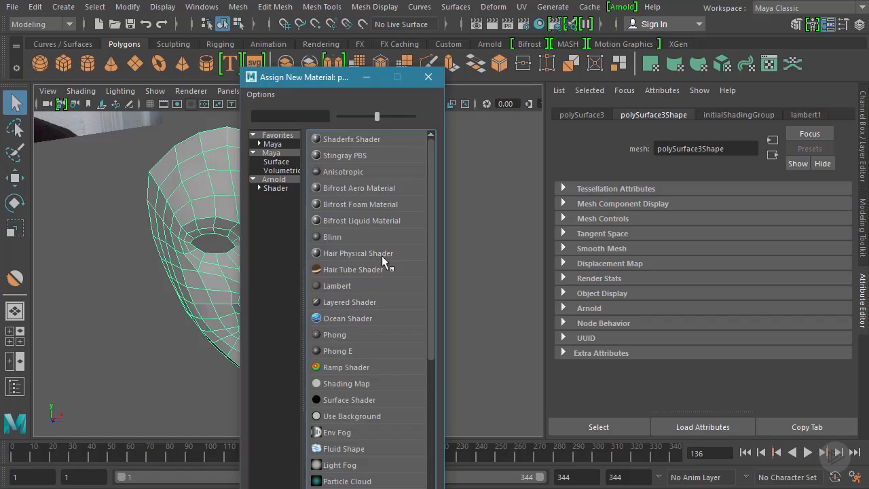
pyautogui.click(338, 286)
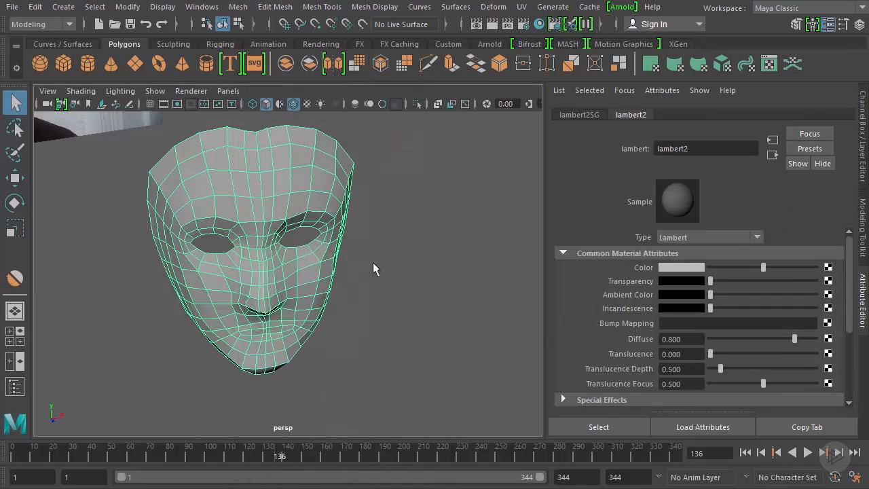
pyautogui.doubleClick(671, 148)
pyautogui.write('ProjectionShader')
# - Try to map the Color of ProjectionShader with a File texture created as a projection
pyautogui.click(829, 267)
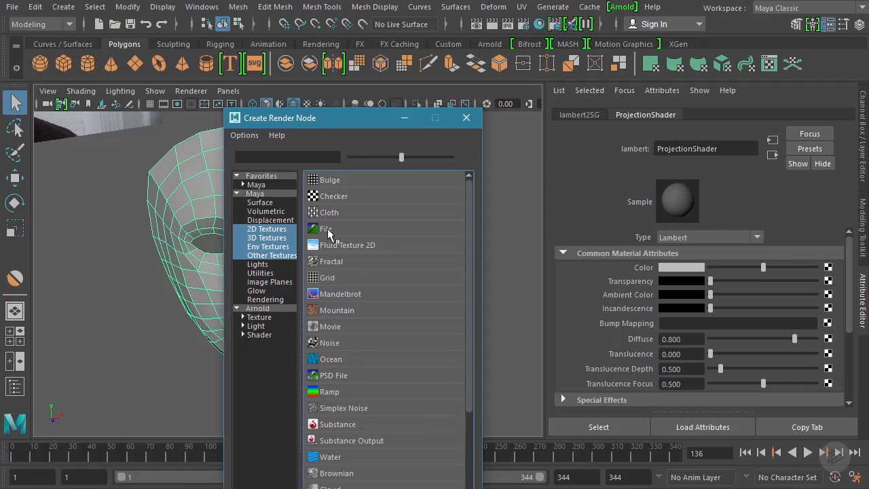
pyautogui.rightClick(328, 232)
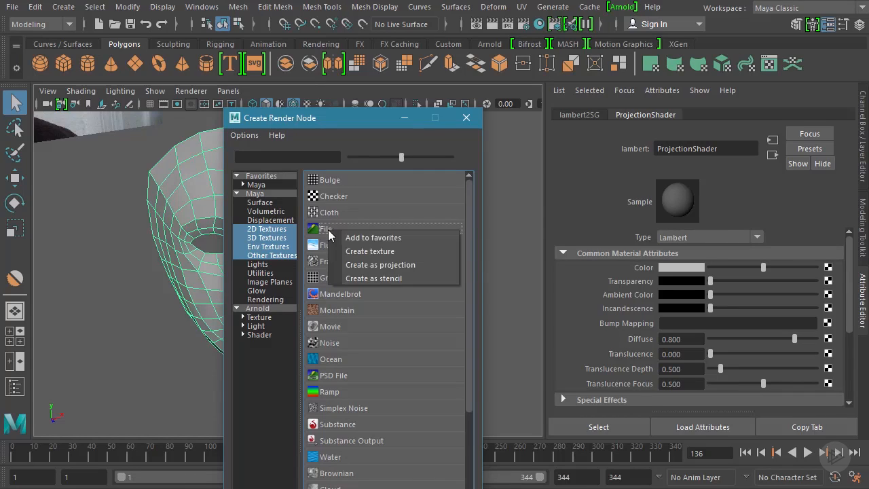
pyautogui.click(379, 265)
pyautogui.click(466, 119)
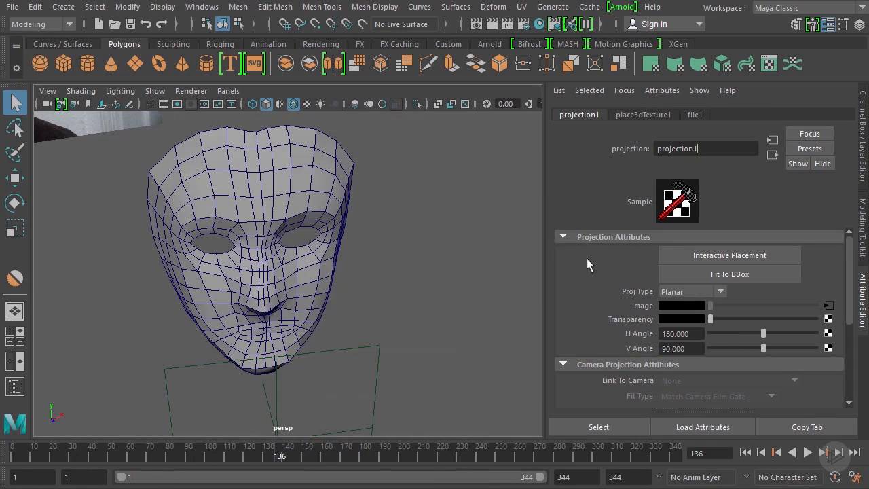
# - Set the new projection's type to Perspective and link it to CameraShape1
pyautogui.click(676, 293)
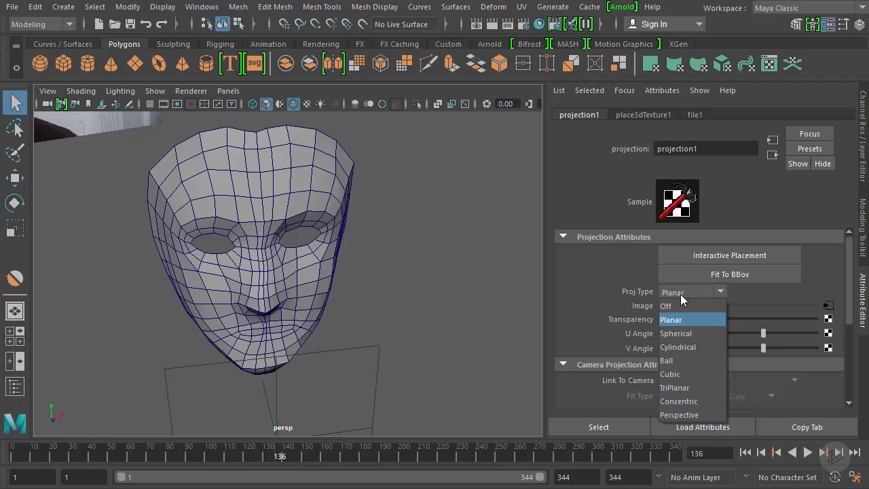
pyautogui.click(686, 415)
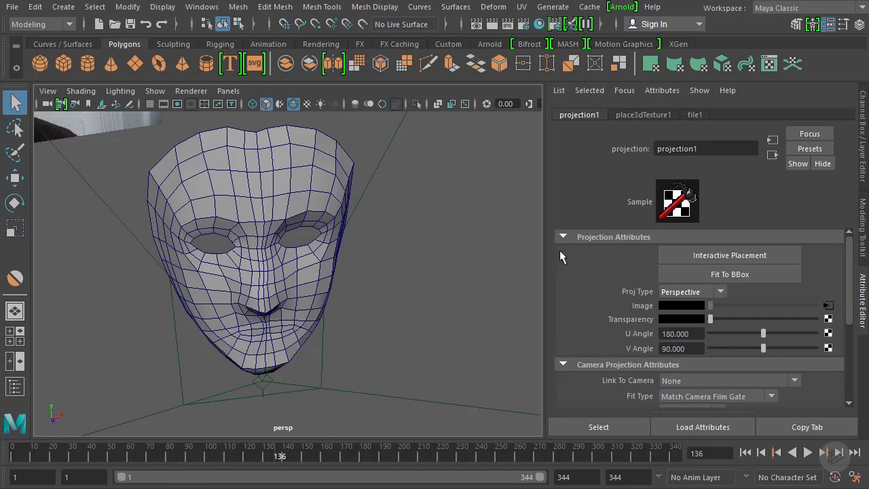
pyautogui.click(682, 381)
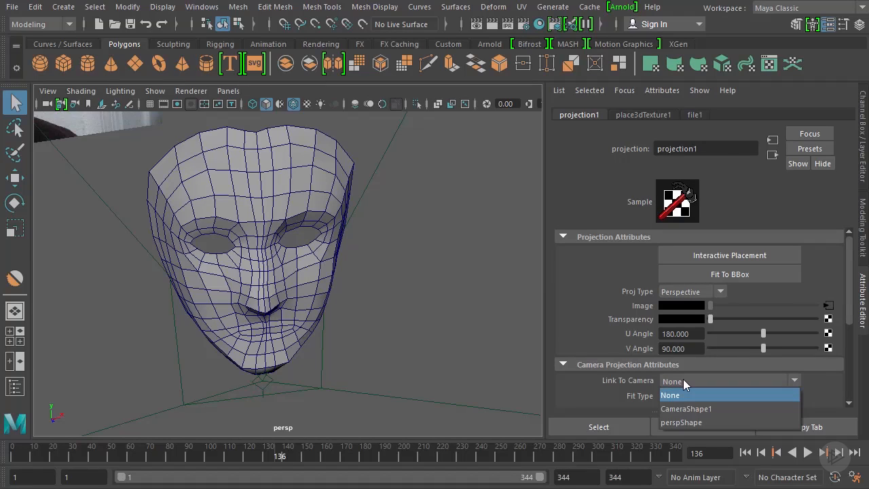
pyautogui.click(686, 408)
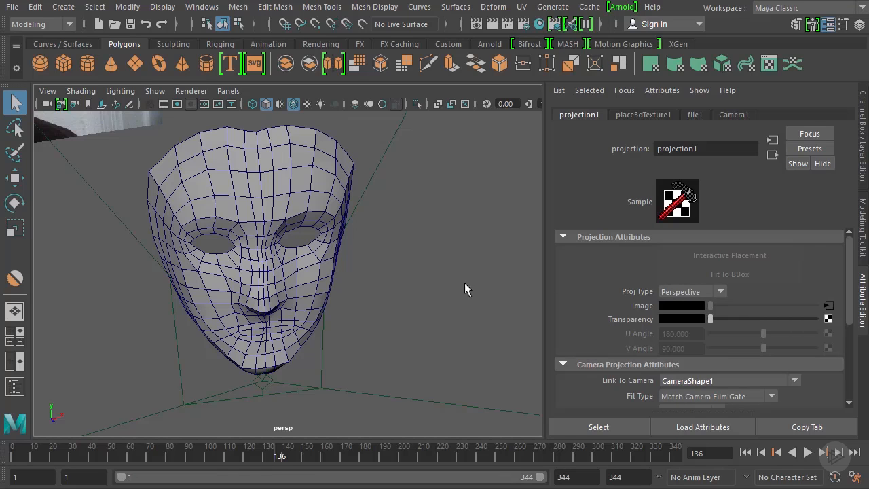
# - Load PL_FaceTrackingFootage.0000.png as the image of the projection's file texture
pyautogui.keyDown('alt'); pyautogui.moveTo(462, 251); pyautogui.dragTo(459, 279); pyautogui.keyUp('alt')
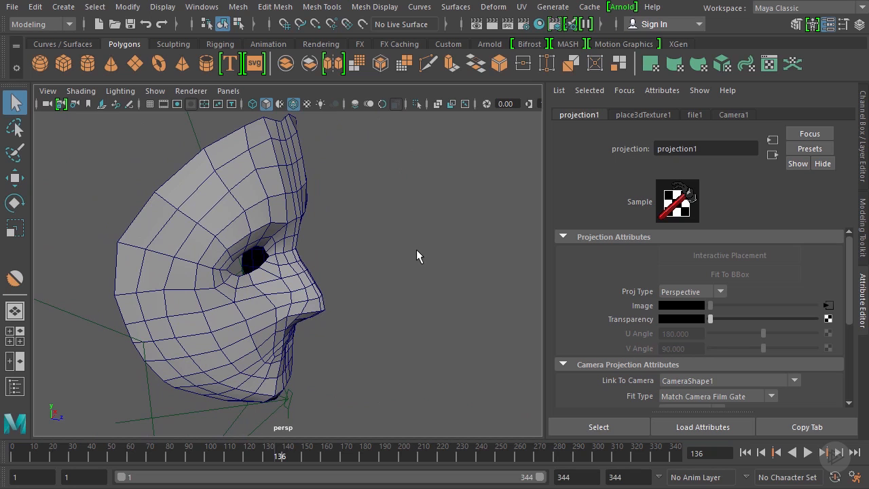
pyautogui.click(828, 306)
pyautogui.click(831, 300)
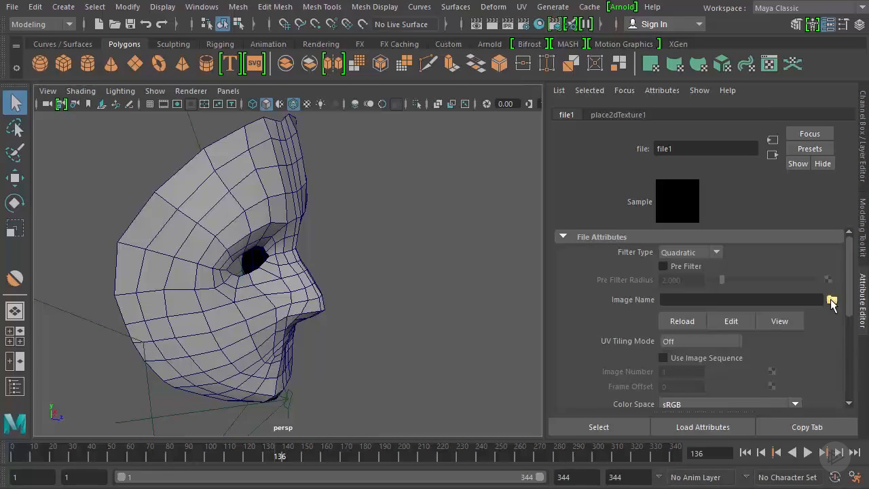
pyautogui.click(289, 91)
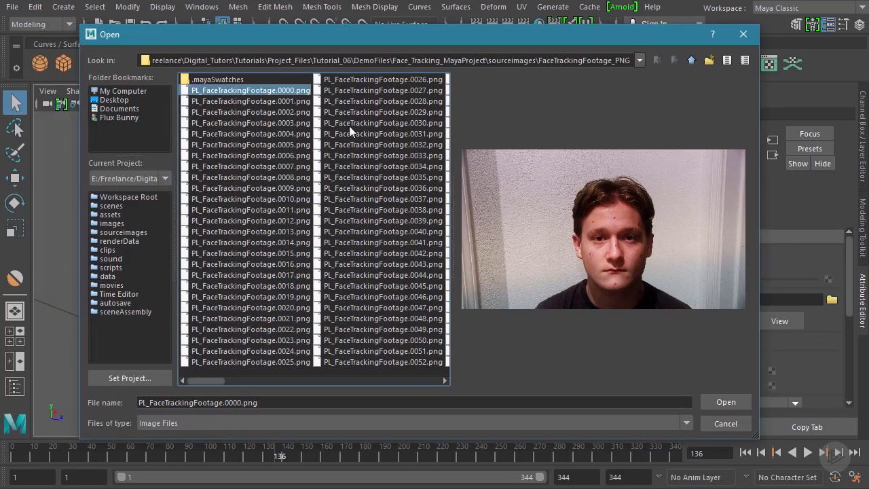
pyautogui.click(719, 401)
# - Show texture maps on the shaded face mesh in the perspective view
pyautogui.moveTo(464, 297)
pyautogui.keyDown('alt'); pyautogui.mouseDown()
pyautogui.moveTo(423, 277)
pyautogui.moveTo(263, 266)
pyautogui.moveTo(335, 261)
pyautogui.mouseUp(); pyautogui.keyUp('alt')
pyautogui.press('6')
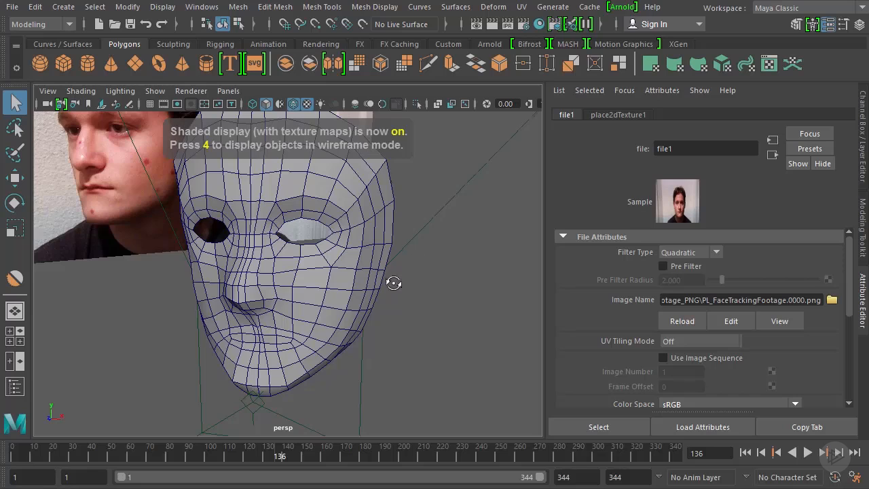
pyautogui.keyDown('alt'); pyautogui.moveTo(394, 283); pyautogui.dragTo(349, 258); pyautogui.keyUp('alt')
# - Return to the face mesh's ProjectionShader and map its Color with a new File texture created as a projection
pyautogui.click(772, 155)
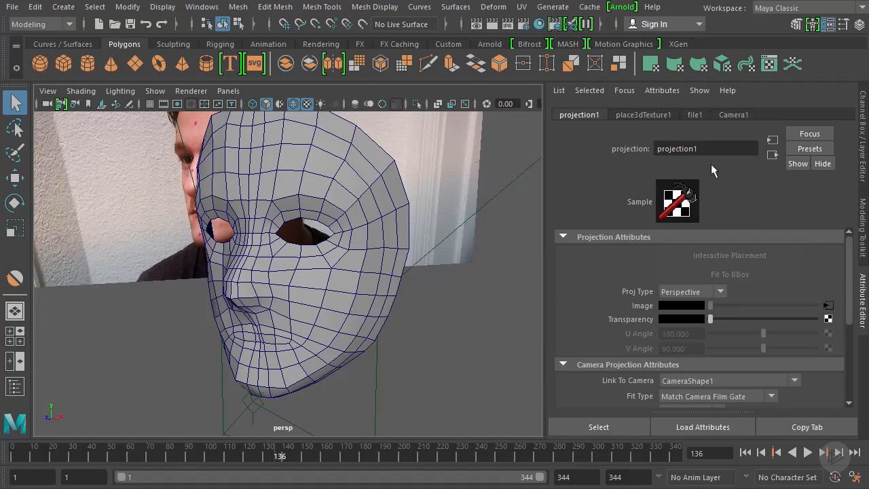
pyautogui.click(374, 273)
pyautogui.click(733, 115)
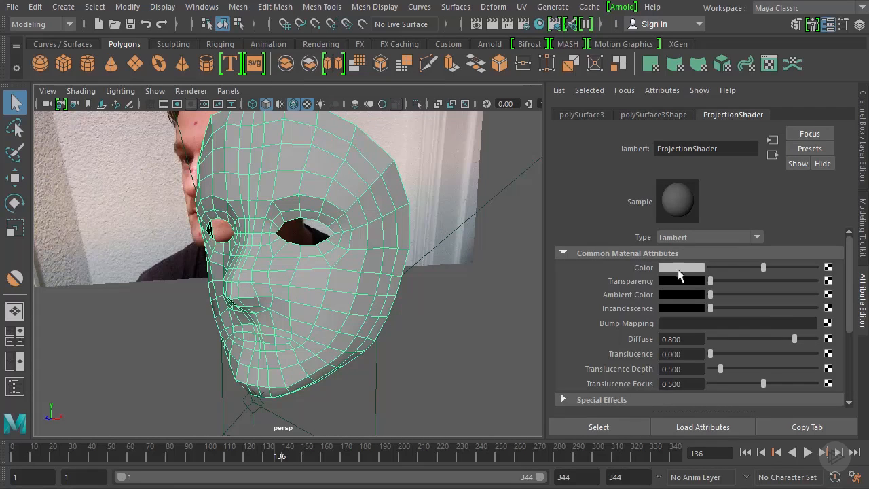
pyautogui.click(828, 269)
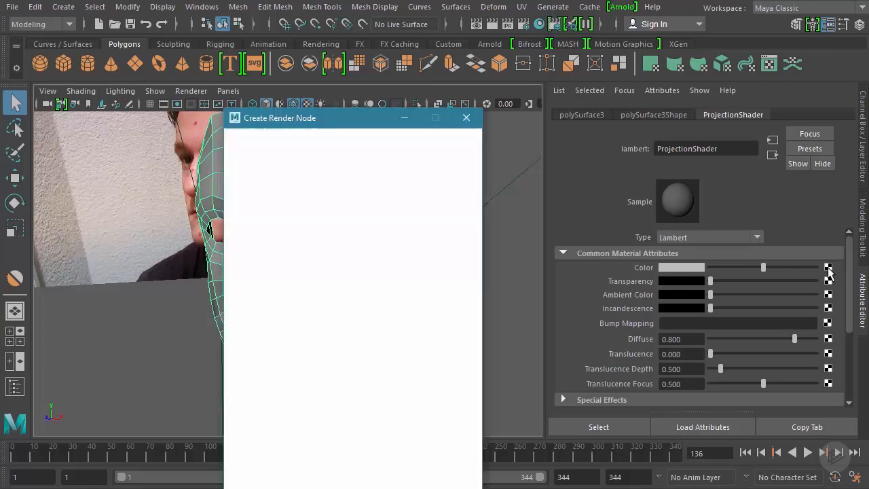
pyautogui.rightClick(349, 231)
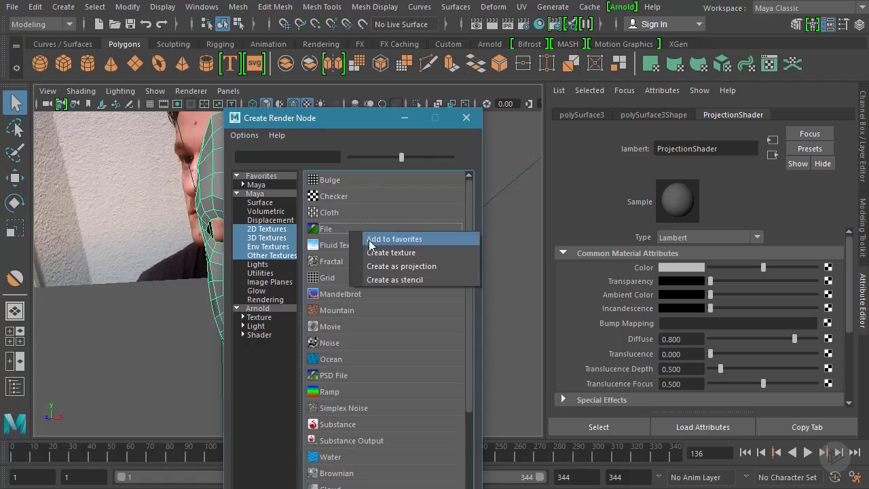
pyautogui.click(418, 266)
# - Set the second projection's type to Perspective and link it to CameraShape1
pyautogui.click(692, 291)
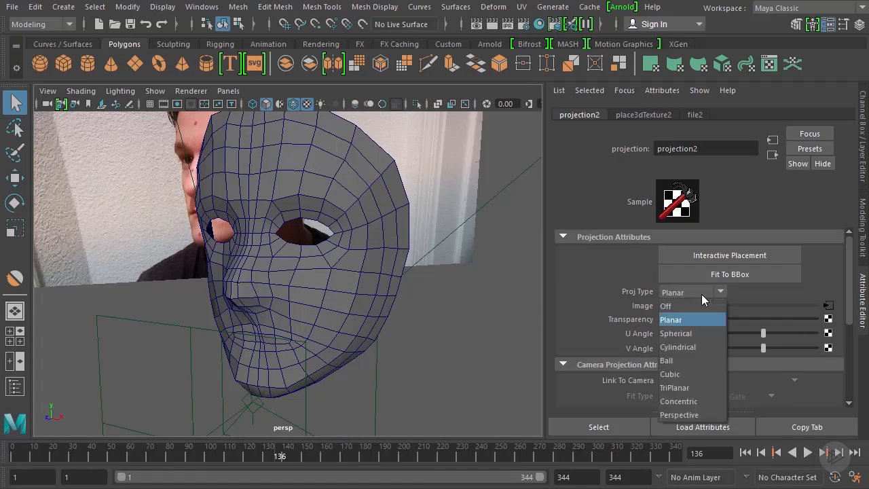
pyautogui.click(688, 414)
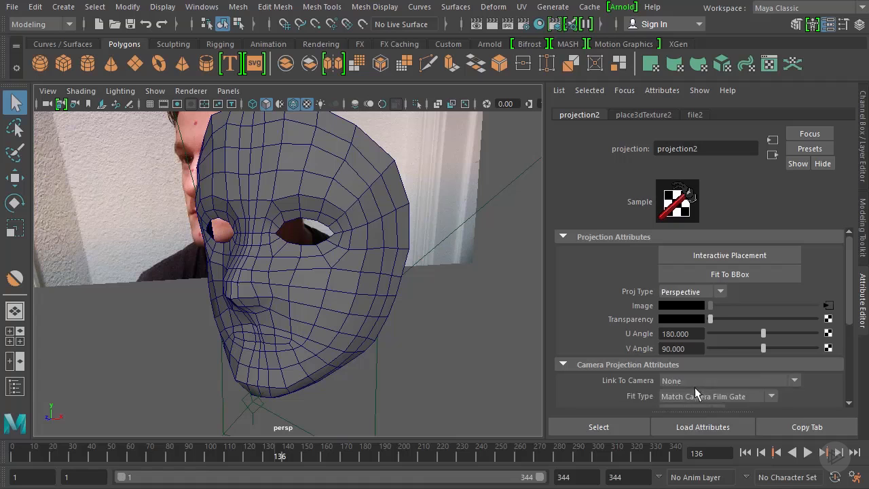
pyautogui.click(693, 385)
pyautogui.click(693, 409)
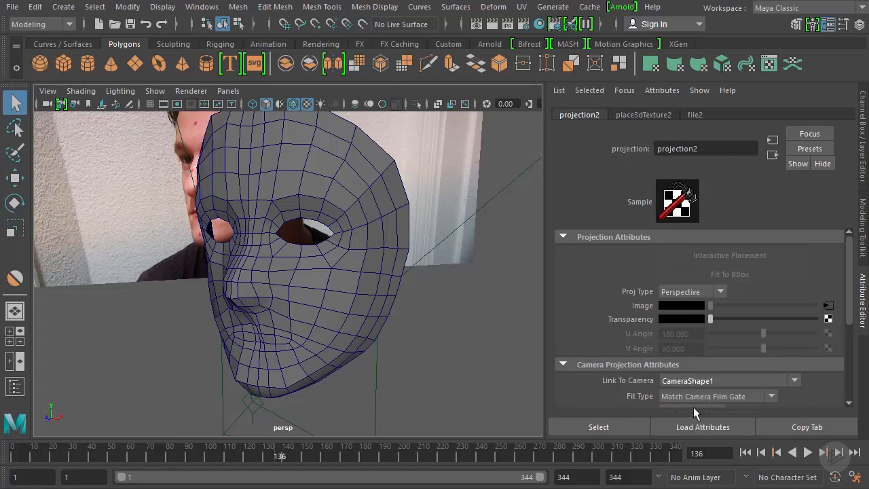
# - Load PL_FaceTrackingFootage.0000.png as the image of the second projection's file texture
pyautogui.click(829, 306)
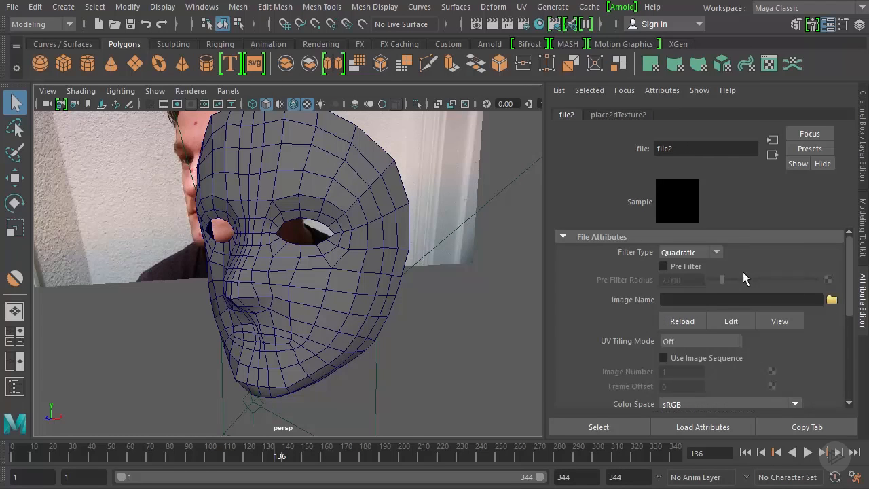
pyautogui.click(831, 299)
pyautogui.click(292, 91)
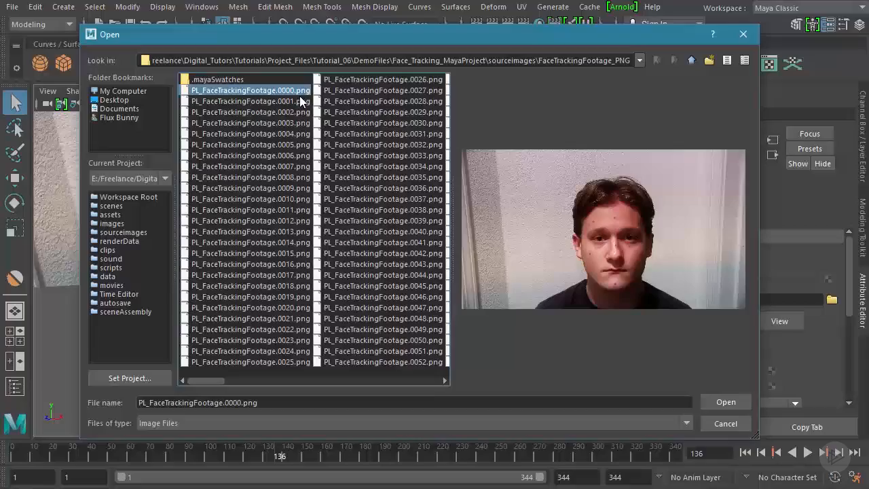
pyautogui.click(710, 399)
# - Examine the footage projected onto the face mesh from several angles, scrubbing the timeline to frame 156
pyautogui.keyDown('alt'); pyautogui.moveTo(407, 237); pyautogui.dragTo(256, 238); pyautogui.keyUp('alt')
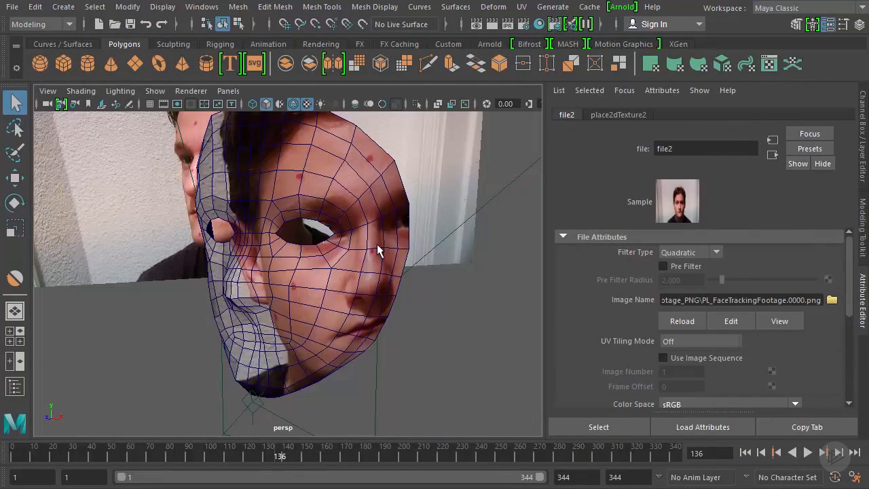
pyautogui.keyDown('alt'); pyautogui.moveTo(319, 315); pyautogui.dragTo(384, 253); pyautogui.keyUp('alt')
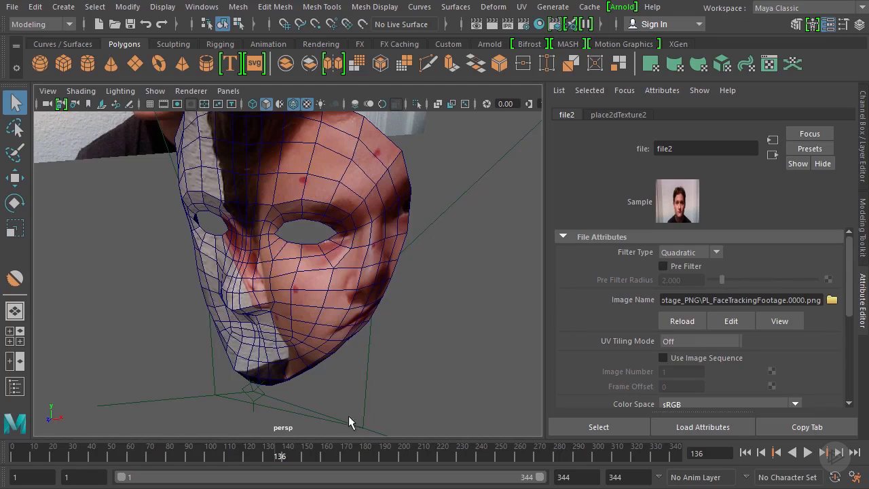
pyautogui.moveTo(319, 453)
pyautogui.mouseDown()
pyautogui.moveTo(294, 454)
pyautogui.moveTo(491, 455)
pyautogui.moveTo(314, 459)
pyautogui.mouseUp()
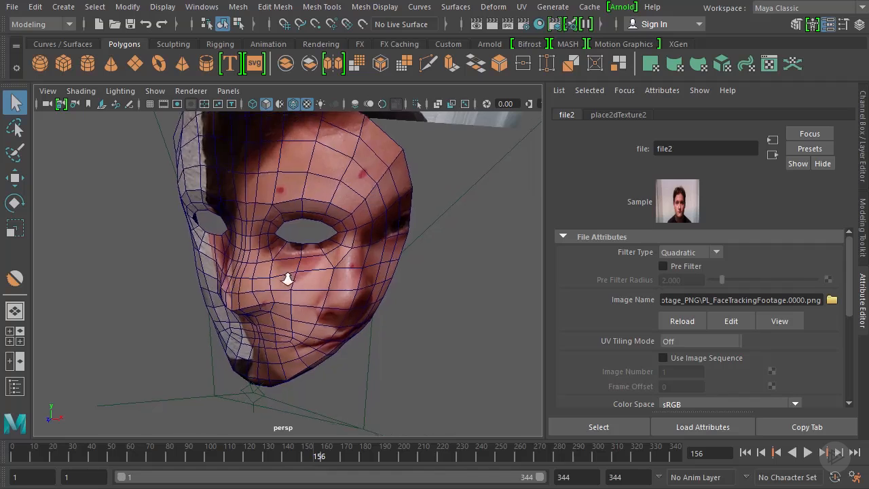
pyautogui.moveTo(287, 277)
pyautogui.keyDown('alt'); pyautogui.mouseDown()
pyautogui.moveTo(283, 293)
pyautogui.moveTo(290, 284)
pyautogui.mouseUp(); pyautogui.keyUp('alt')
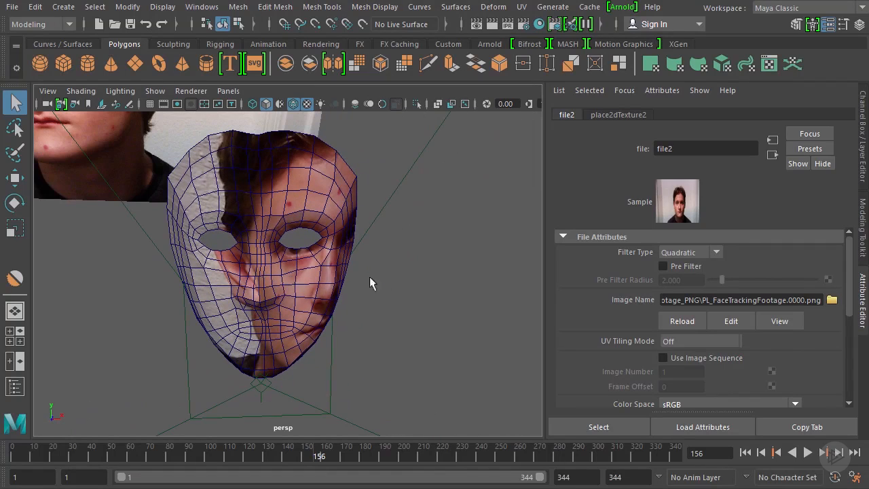
# - Enable Use Image Sequence on the file2 texture and scrub the timeline to frame 76
pyautogui.click(696, 358)
pyautogui.moveTo(317, 458)
pyautogui.mouseDown()
pyautogui.moveTo(507, 455)
pyautogui.moveTo(398, 452)
pyautogui.moveTo(501, 443)
pyautogui.moveTo(162, 448)
pyautogui.mouseUp()
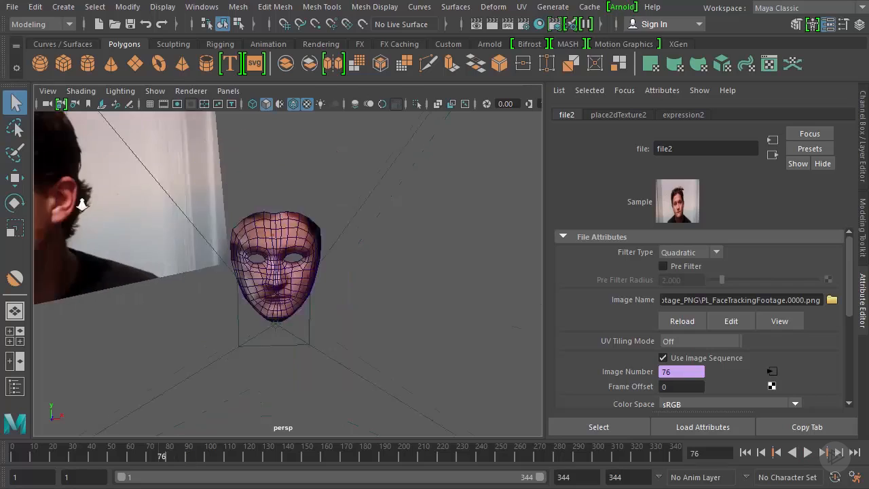
# - Examine the animated projection on the face mesh from several angles during playback, ending at frame 226
pyautogui.keyDown('alt'); pyautogui.moveTo(192, 280); pyautogui.dragTo(389, 270); pyautogui.keyUp('alt')
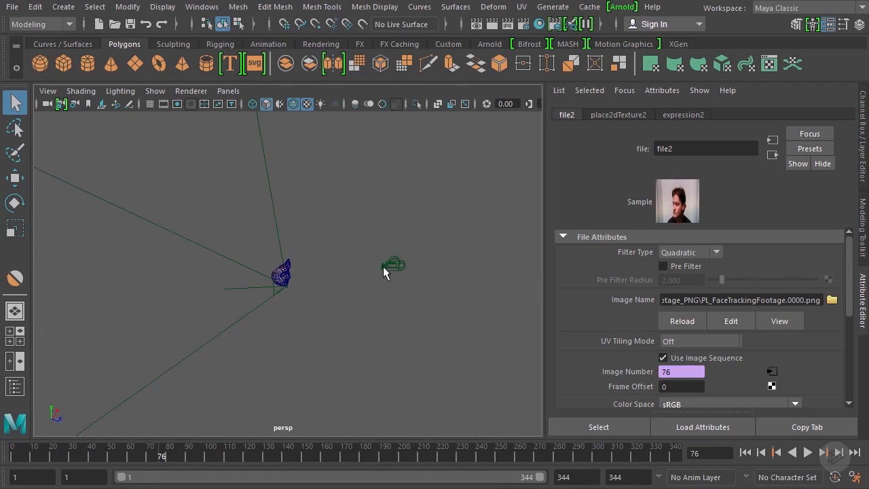
pyautogui.keyDown('alt'); pyautogui.moveTo(332, 295); pyautogui.dragTo(313, 298); pyautogui.keyUp('alt')
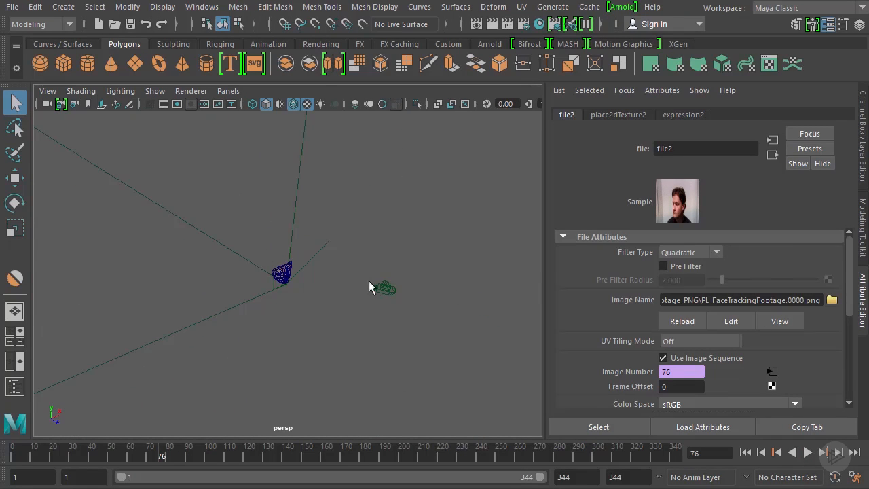
pyautogui.keyDown('alt'); pyautogui.moveTo(262, 286); pyautogui.dragTo(492, 314, button='right'); pyautogui.keyUp('alt')
pyautogui.keyDown('alt'); pyautogui.moveTo(351, 292); pyautogui.dragTo(248, 287); pyautogui.keyUp('alt')
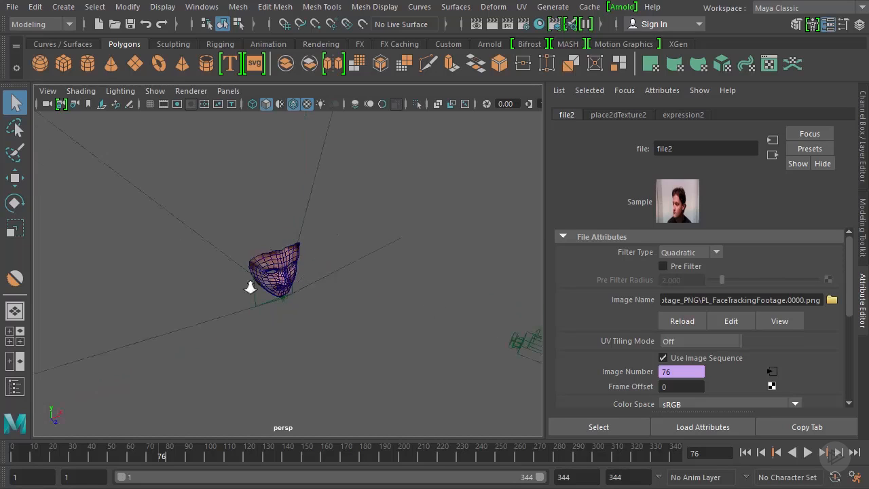
pyautogui.keyDown('alt'); pyautogui.moveTo(249, 287); pyautogui.dragTo(327, 271, button='right'); pyautogui.keyUp('alt')
pyautogui.hotkey('alt', 'v')
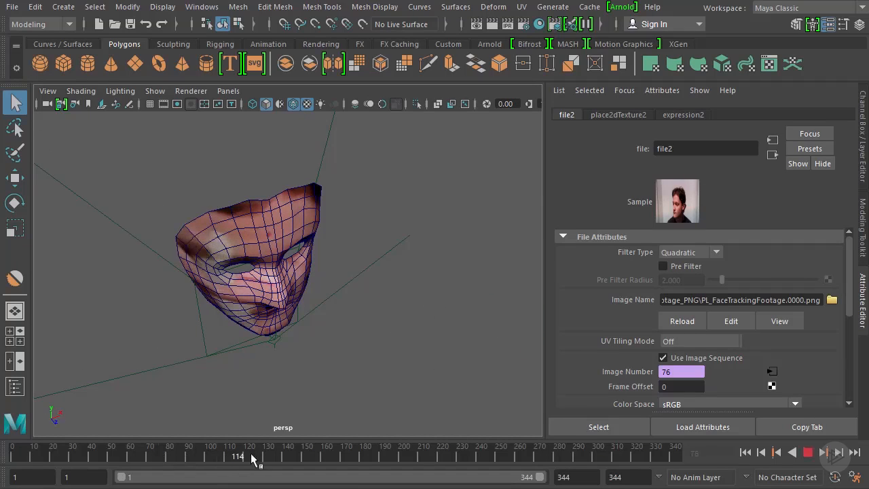
pyautogui.moveTo(398, 454); pyautogui.dragTo(454, 447)
pyautogui.keyDown('alt'); pyautogui.moveTo(299, 316); pyautogui.dragTo(352, 315, button='right'); pyautogui.keyUp('alt')
pyautogui.keyDown('alt'); pyautogui.moveTo(352, 315); pyautogui.dragTo(321, 297); pyautogui.keyUp('alt')
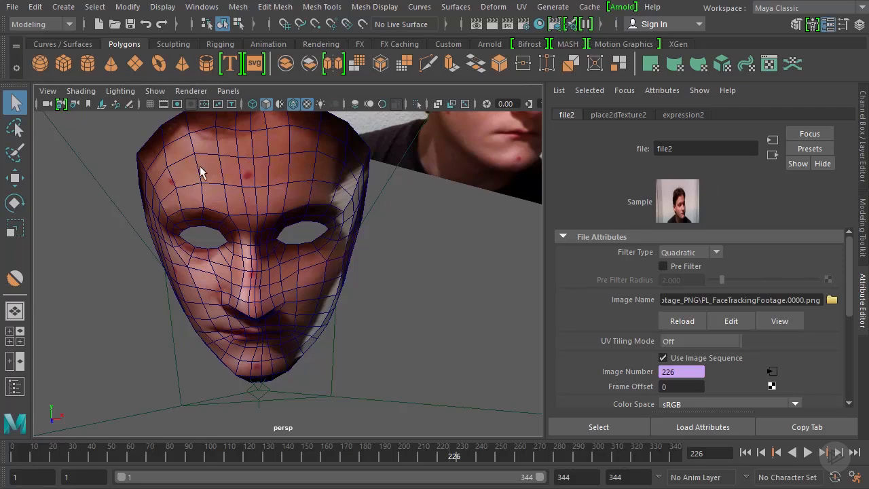
# - Return to ProjectionShader, set its Diffuse to 0 and raise its Ambient Color to full white
pyautogui.click(772, 155)
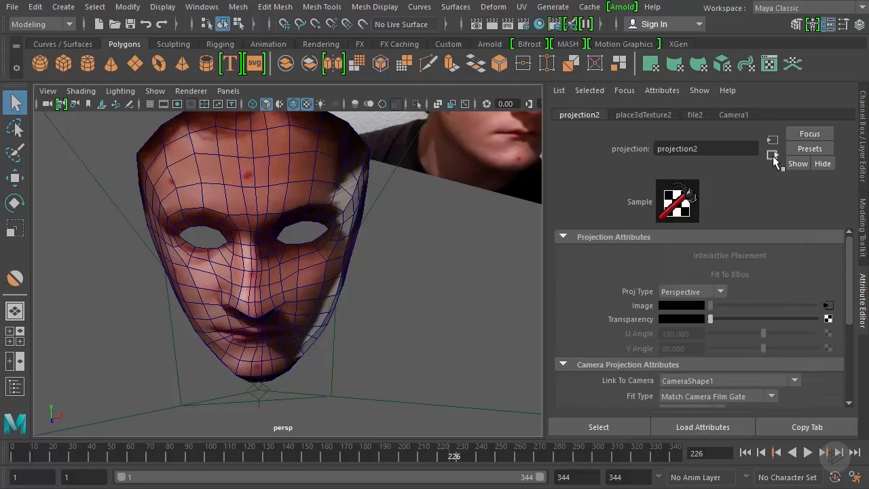
pyautogui.click(774, 157)
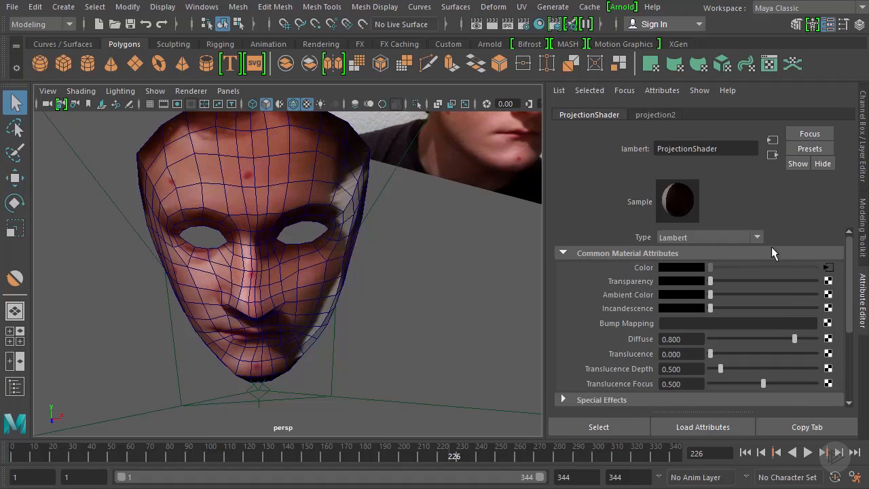
pyautogui.moveTo(788, 338); pyautogui.dragTo(702, 346)
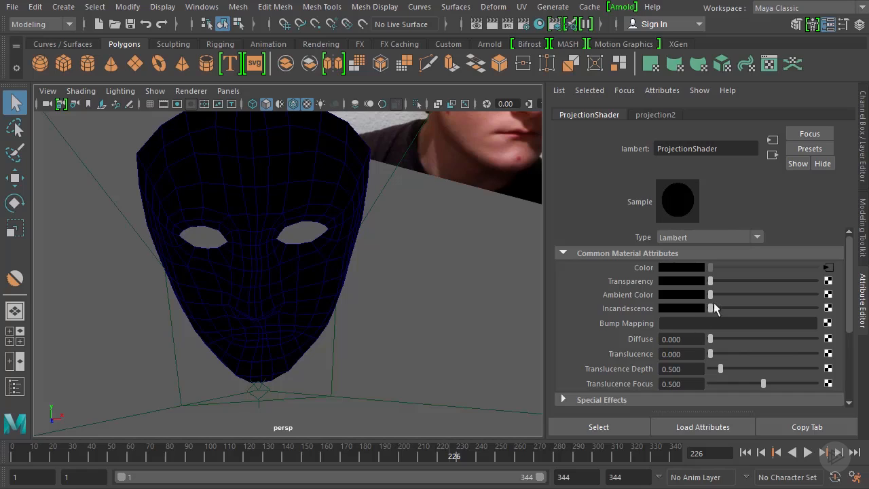
pyautogui.moveTo(710, 294); pyautogui.dragTo(839, 306)
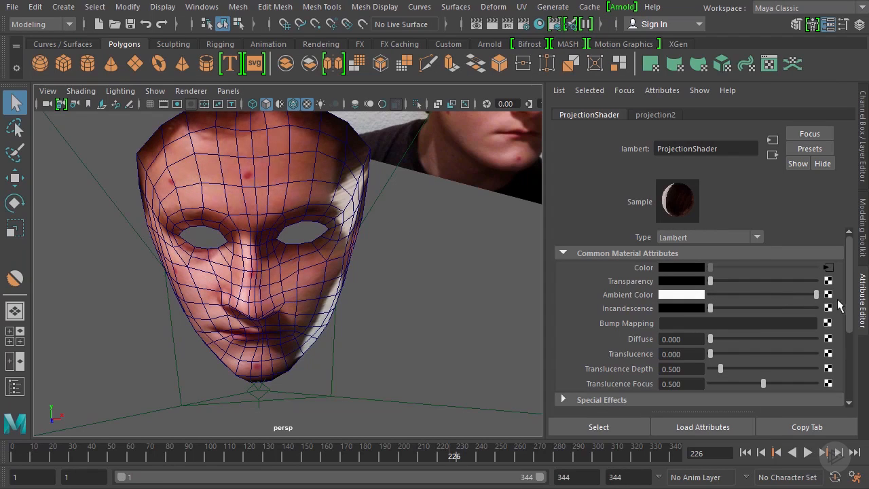
# - Look through Camera1, review the mesh tracking over the footage, and turn off the wireframe overlay on the shaded face mesh
pyautogui.keyDown('alt'); pyautogui.moveTo(489, 289); pyautogui.dragTo(504, 256); pyautogui.keyUp('alt')
pyautogui.keyDown('alt'); pyautogui.moveTo(384, 231); pyautogui.dragTo(333, 296); pyautogui.keyUp('alt')
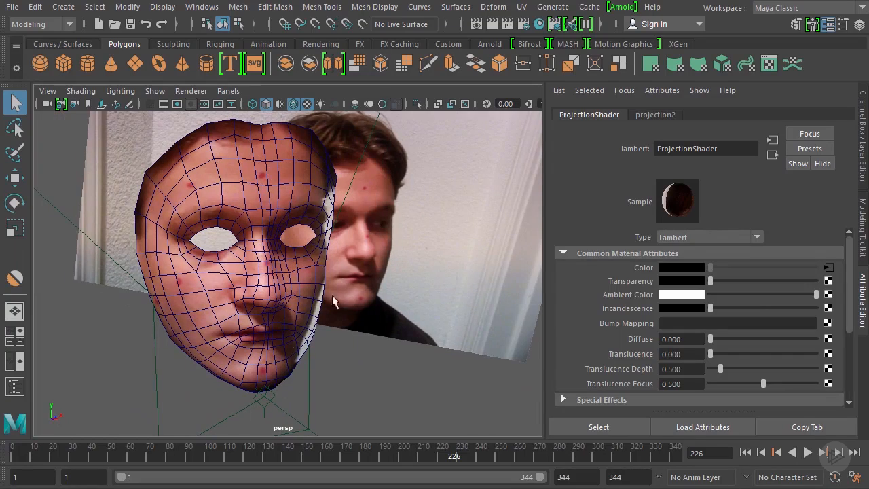
pyautogui.hotkey('alt', 'v')
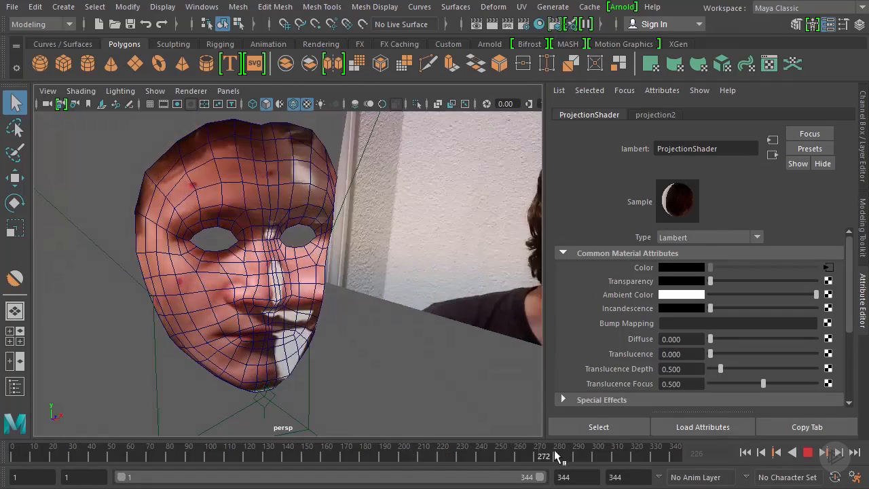
pyautogui.moveTo(427, 451); pyautogui.dragTo(285, 451)
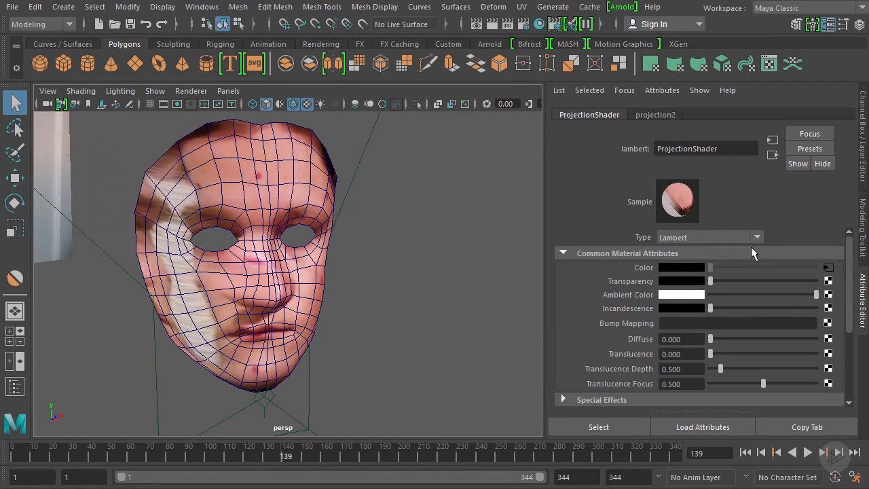
pyautogui.click(228, 91)
pyautogui.moveTo(242, 105)
pyautogui.click(398, 106)
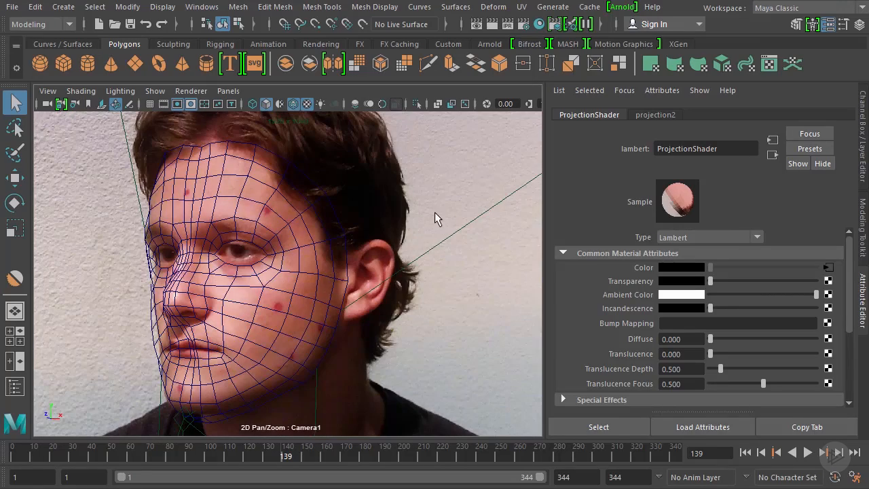
pyautogui.hotkey('alt', 'v')
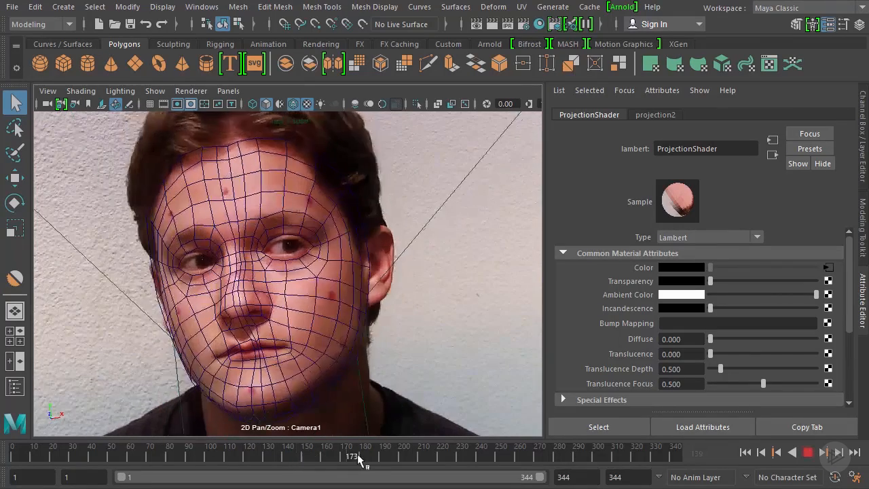
pyautogui.moveTo(443, 453)
pyautogui.mouseDown()
pyautogui.moveTo(470, 451)
pyautogui.moveTo(318, 448)
pyautogui.moveTo(433, 455)
pyautogui.moveTo(369, 455)
pyautogui.moveTo(401, 455)
pyautogui.mouseUp()
pyautogui.click(292, 108)
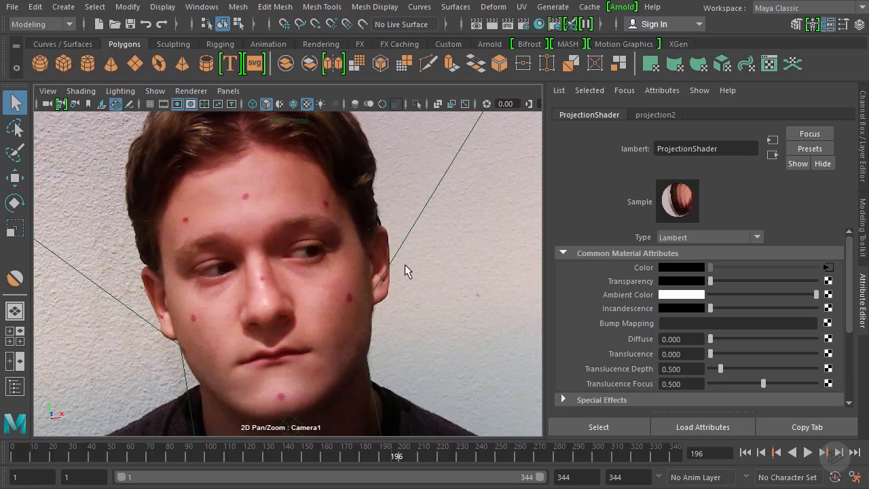
# - Set the Display Mode of Camera1's image plane to None and scrub through the projected face to frame 123
pyautogui.click(47, 90)
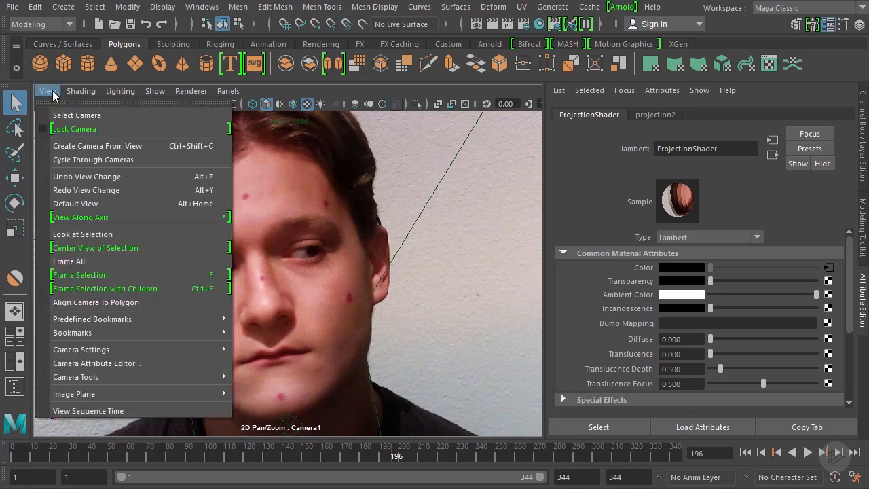
pyautogui.click(58, 116)
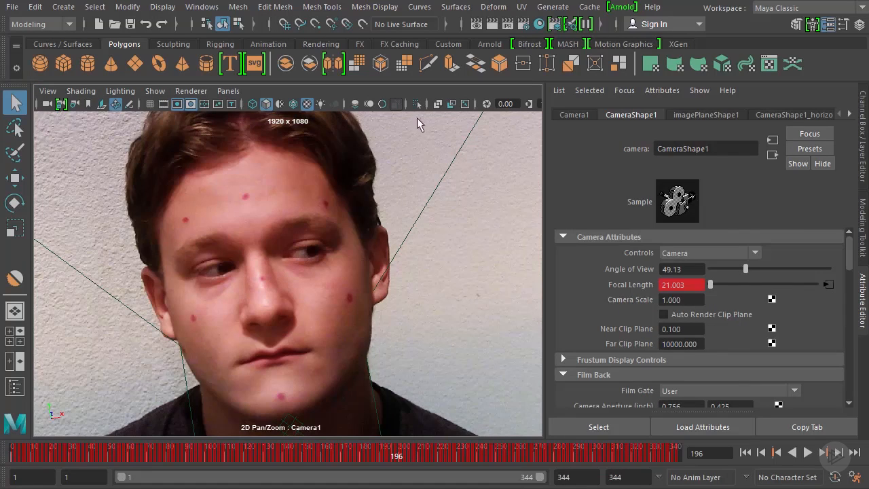
pyautogui.click(687, 115)
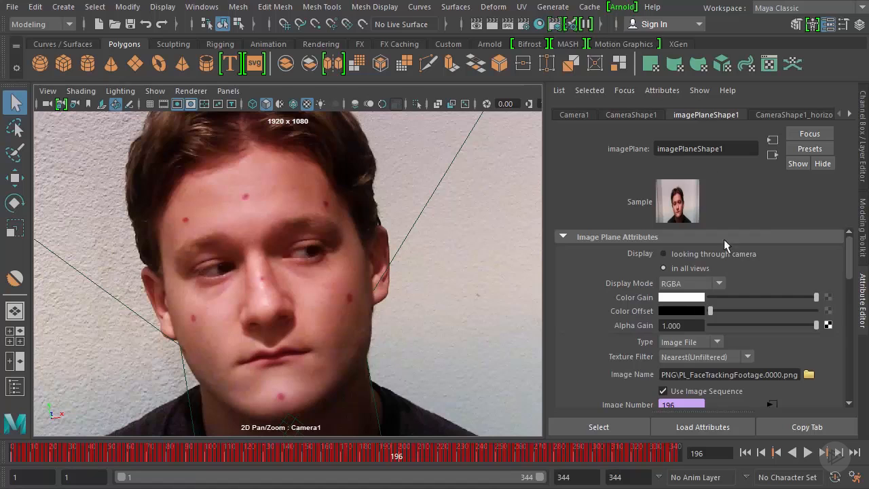
pyautogui.click(718, 283)
pyautogui.click(702, 303)
pyautogui.moveTo(398, 459); pyautogui.dragTo(508, 453)
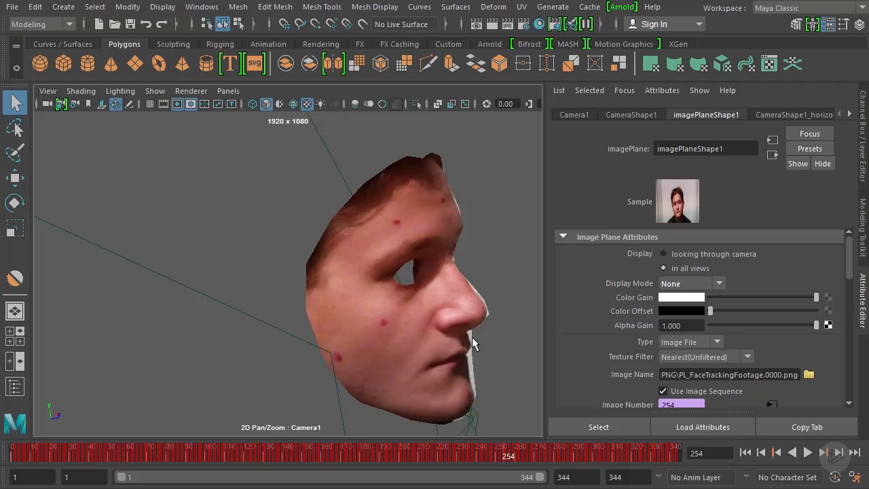
pyautogui.moveTo(477, 456); pyautogui.dragTo(253, 456)
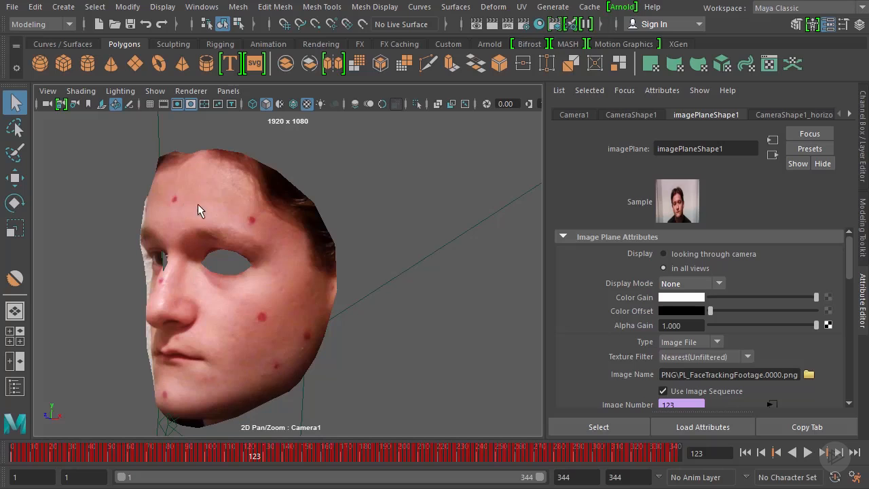
# - Smooth the face mesh with 1 division
pyautogui.click(249, 226)
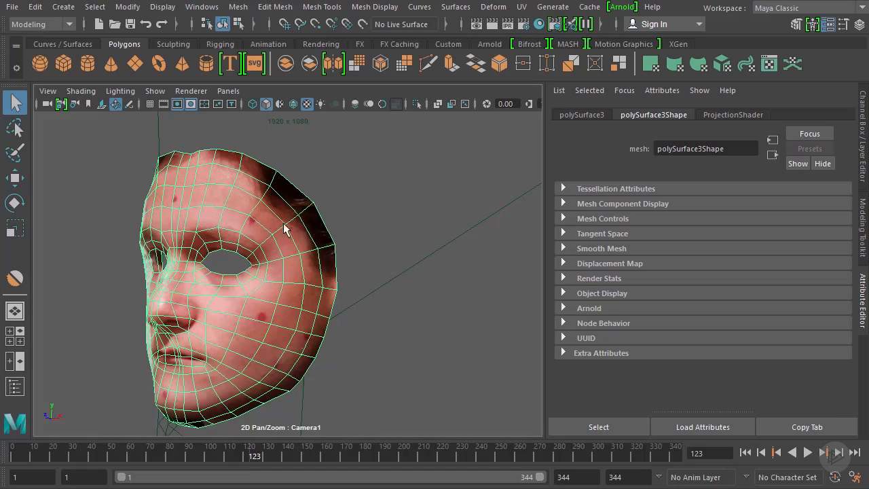
pyautogui.click(319, 8)
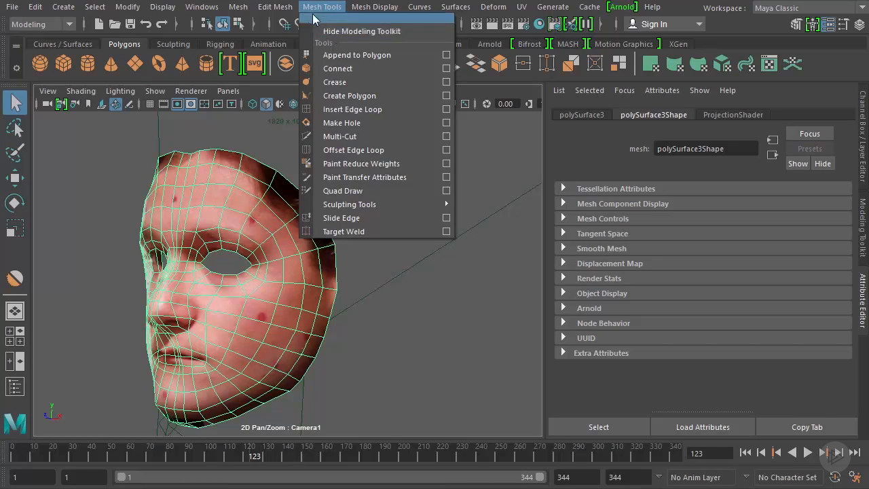
pyautogui.moveTo(238, 8)
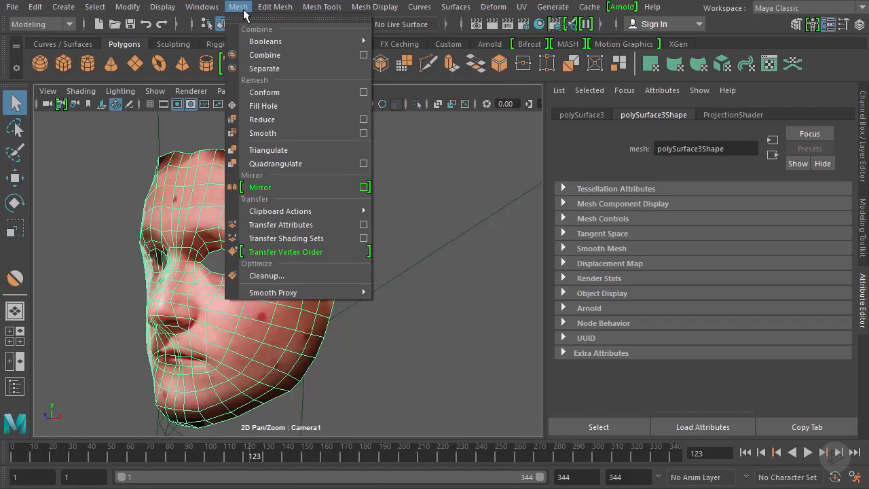
pyautogui.click(270, 134)
pyautogui.click(268, 219)
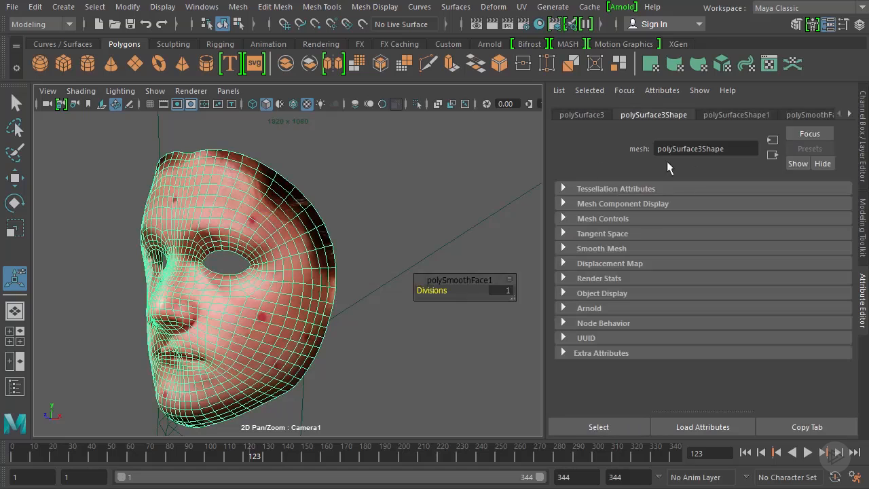
# - Delete the construction history of the smoothed face mesh and keep the mesh selected
pyautogui.click(35, 6)
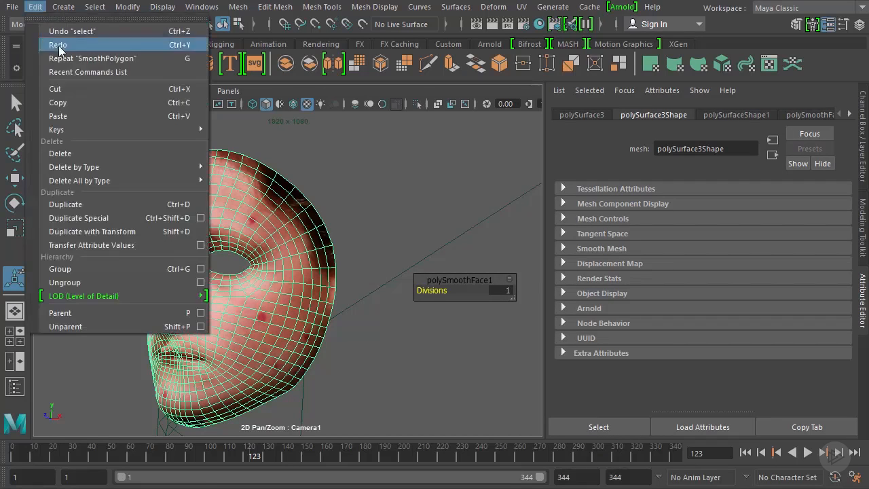
pyautogui.moveTo(109, 166)
pyautogui.click(229, 177)
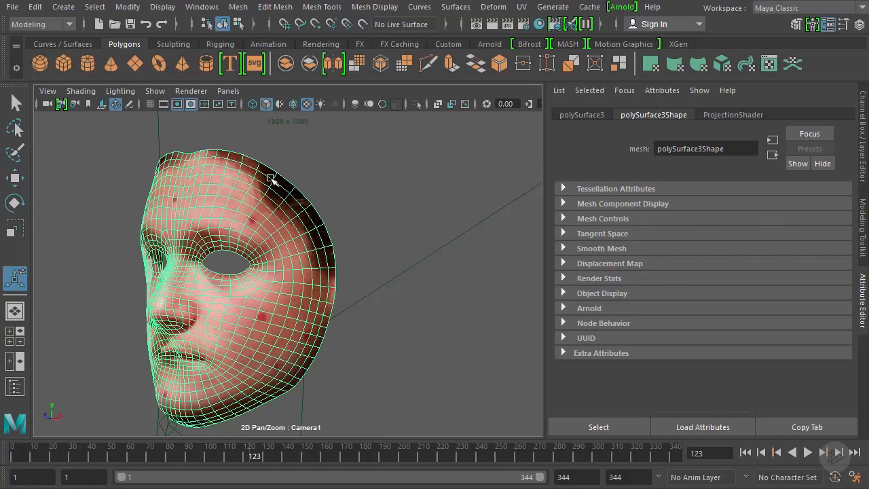
pyautogui.click(345, 165)
pyautogui.click(214, 207)
# - Activate the Grab sculpting tool on the face mesh
pyautogui.click(313, 9)
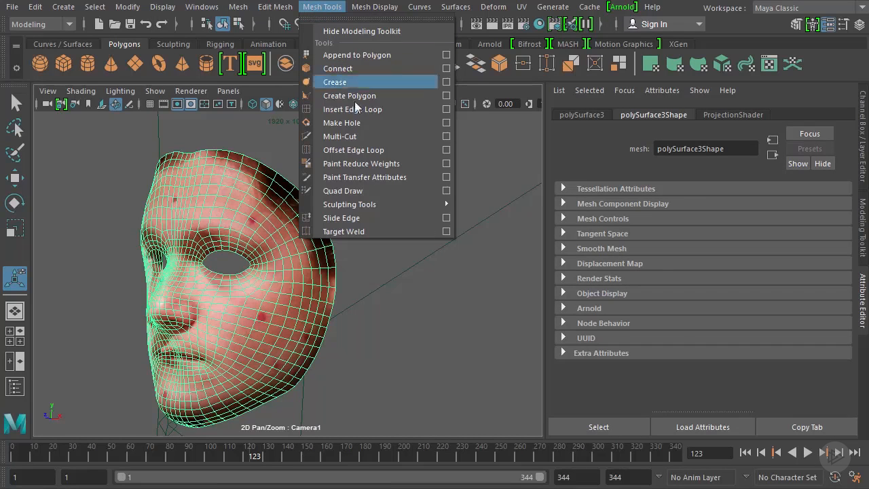
pyautogui.moveTo(387, 204)
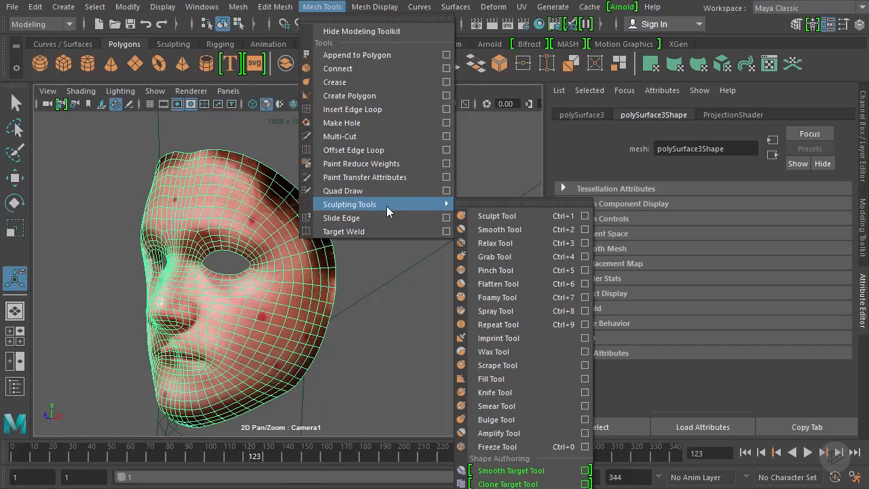
pyautogui.click(514, 256)
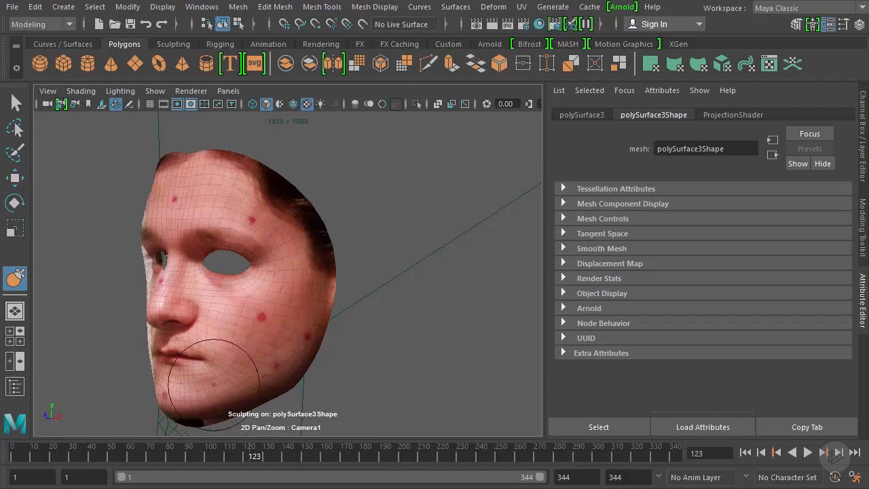
# - Try pulling the far edge of the face mesh outward beside the brow at frame 133, and undo the stroke
pyautogui.moveTo(233, 460)
pyautogui.mouseDown()
pyautogui.moveTo(291, 452)
pyautogui.moveTo(274, 450)
pyautogui.mouseUp()
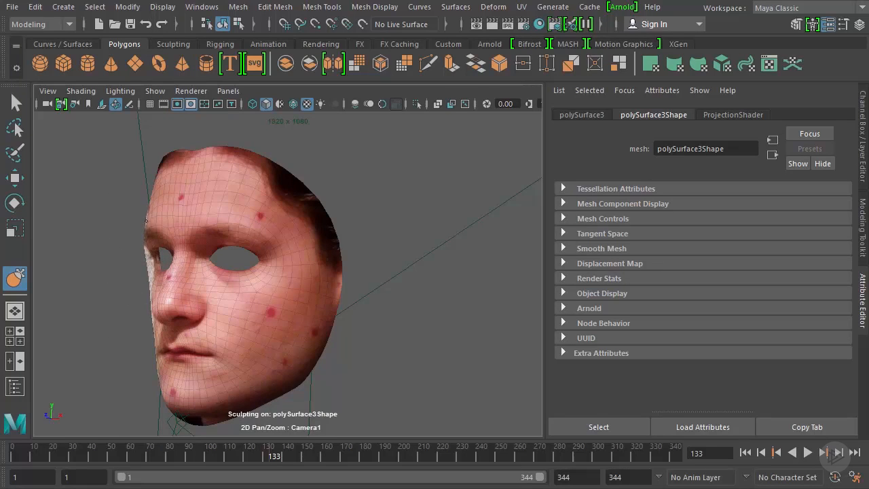
pyautogui.moveTo(146, 221); pyautogui.dragTo(116, 226)
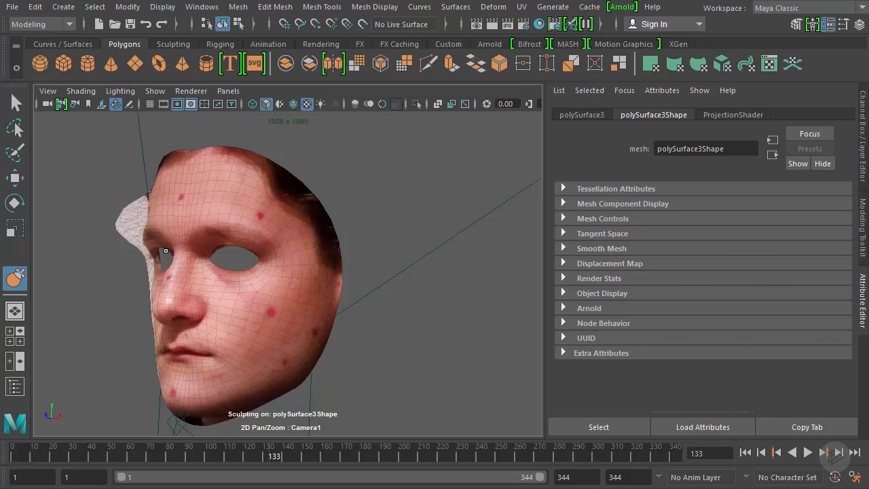
pyautogui.hotkey('ctrl', 'z')
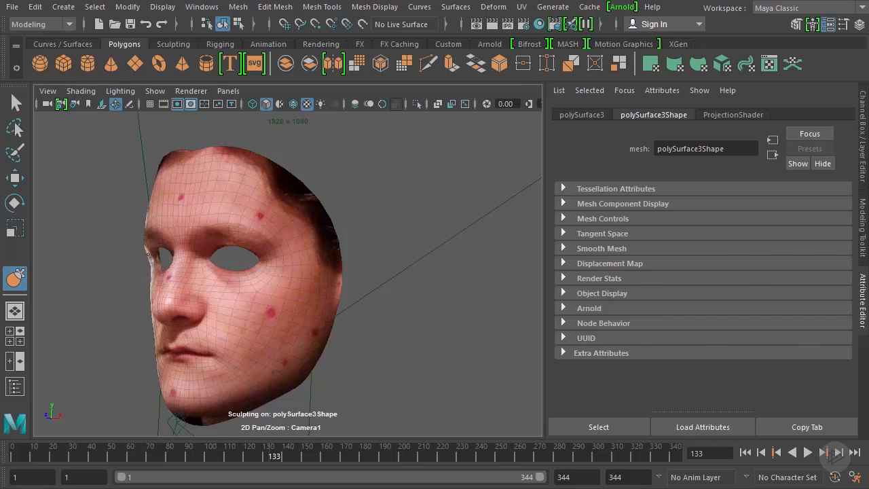
# - Reshape the nose, mouth and chin profile of the face mesh with the Grab tool at frame 256 to match the projected footage
pyautogui.moveTo(249, 453)
pyautogui.mouseDown()
pyautogui.moveTo(221, 453)
pyautogui.moveTo(255, 454)
pyautogui.mouseUp()
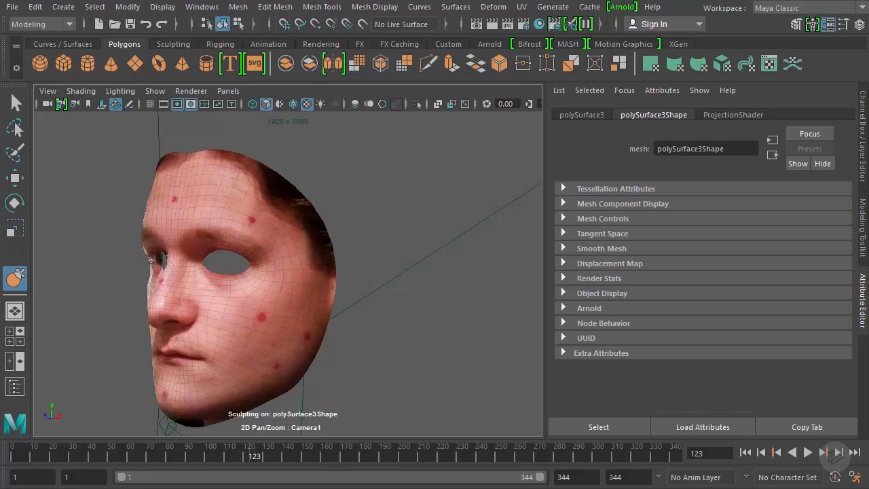
pyautogui.moveTo(253, 457); pyautogui.dragTo(512, 461)
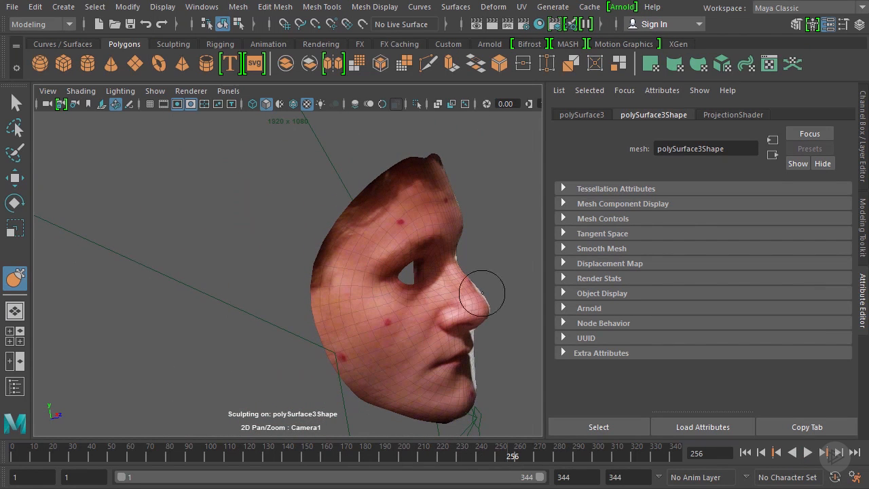
pyautogui.moveTo(483, 292); pyautogui.dragTo(475, 384)
pyautogui.moveTo(482, 418); pyautogui.dragTo(478, 403)
# - Check the face mesh's outline against the projected footage through Camera1 across frames 86 to 235, ending on frame 226
pyautogui.moveTo(512, 457)
pyautogui.mouseDown()
pyautogui.moveTo(550, 454)
pyautogui.moveTo(462, 455)
pyautogui.mouseUp()
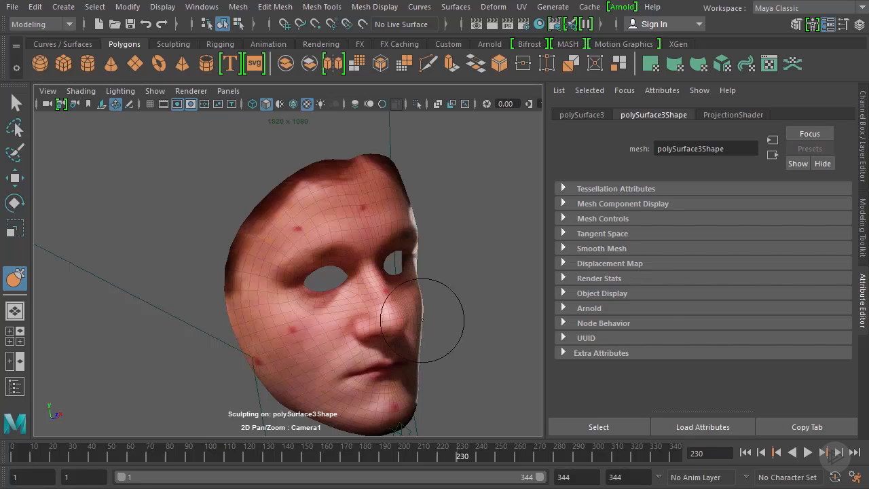
pyautogui.moveTo(467, 458)
pyautogui.mouseDown()
pyautogui.moveTo(501, 458)
pyautogui.moveTo(471, 458)
pyautogui.mouseUp()
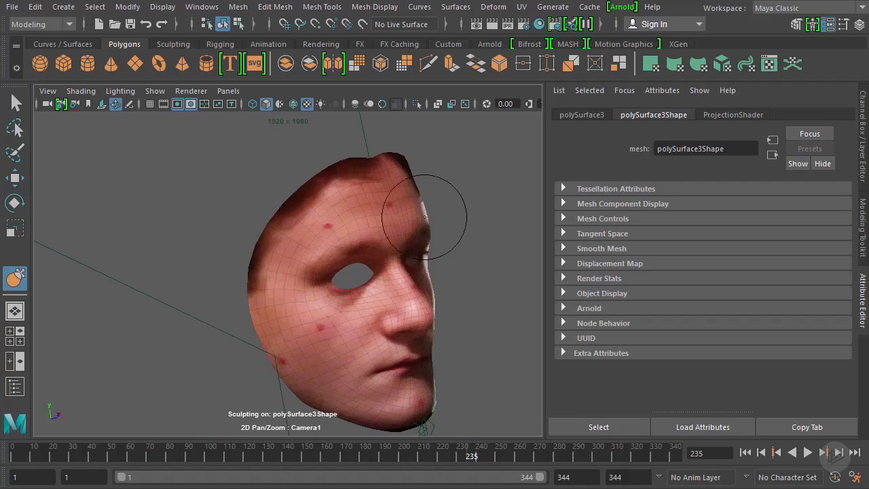
pyautogui.moveTo(468, 459); pyautogui.dragTo(291, 459)
pyautogui.hotkey('alt', 'v')
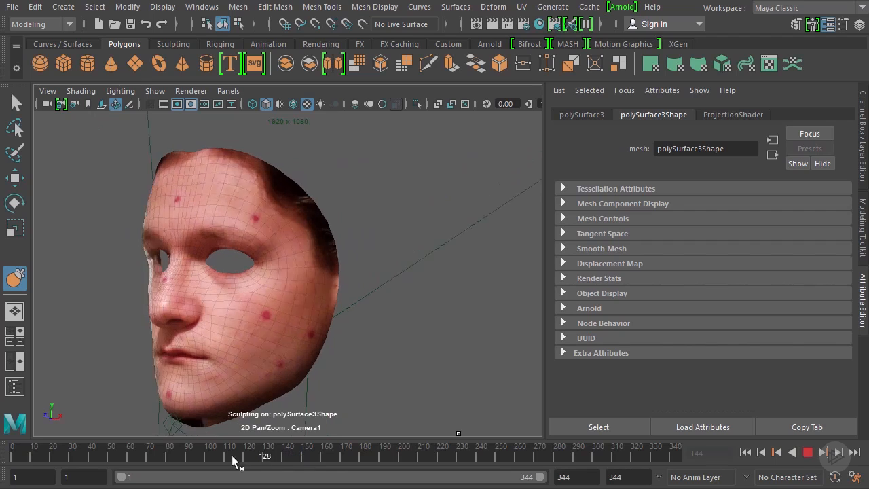
pyautogui.moveTo(314, 460); pyautogui.dragTo(297, 460)
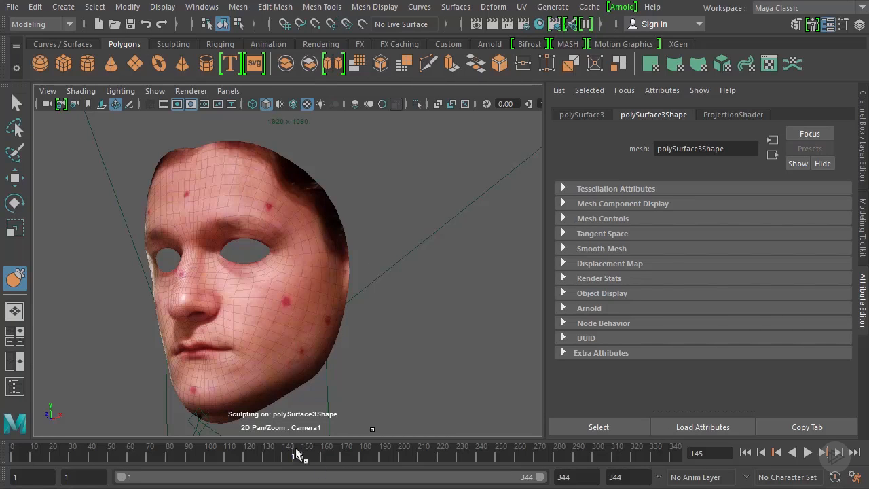
pyautogui.moveTo(271, 453)
pyautogui.mouseDown()
pyautogui.moveTo(72, 471)
pyautogui.moveTo(159, 470)
pyautogui.moveTo(181, 456)
pyautogui.mouseUp()
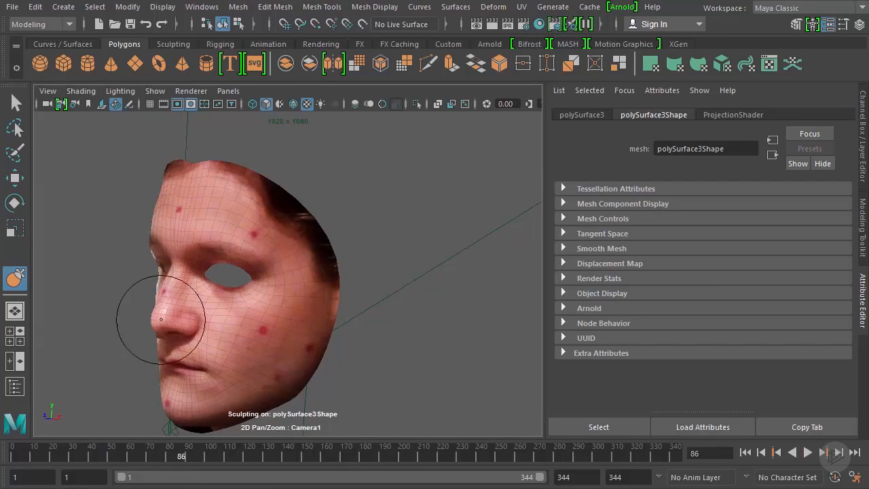
pyautogui.moveTo(303, 459)
pyautogui.mouseDown()
pyautogui.moveTo(256, 458)
pyautogui.moveTo(453, 456)
pyautogui.mouseUp()
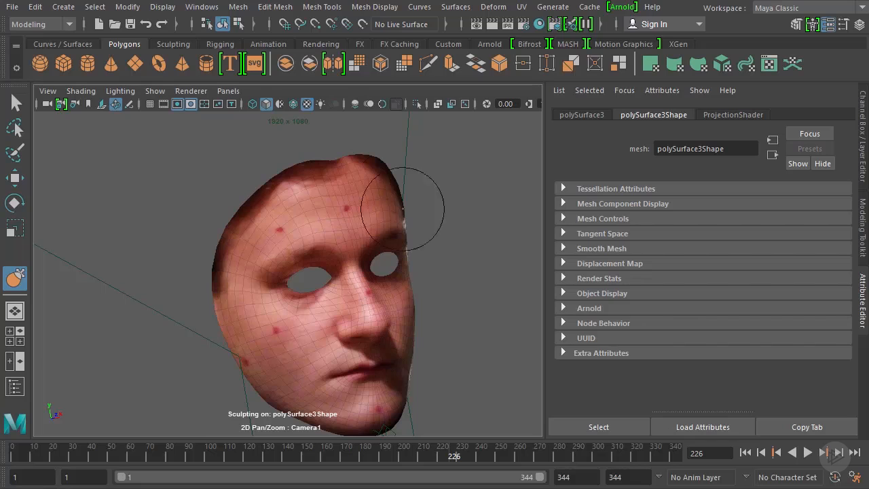
# - Switch to the persp view and examine the forehead and nose shape from above, enlarging the sculpting brush
pyautogui.click(228, 91)
pyautogui.moveTo(239, 107)
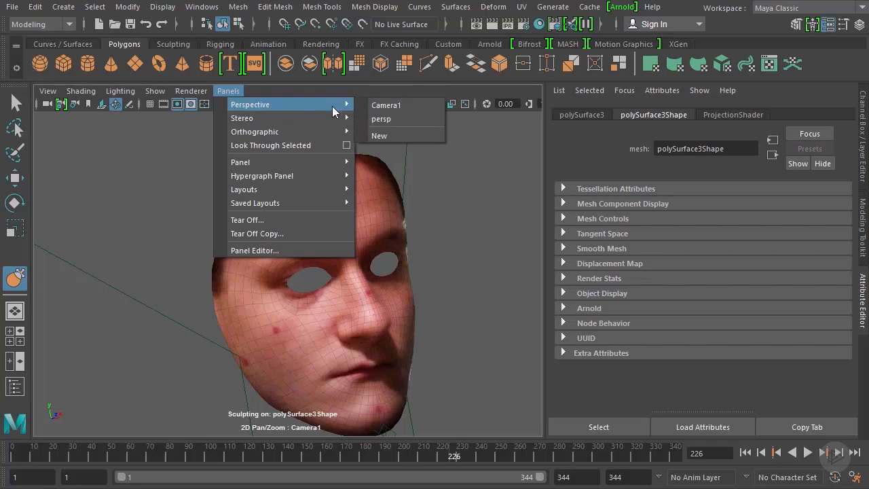
pyautogui.click(381, 119)
pyautogui.moveTo(382, 232)
pyautogui.keyDown('alt'); pyautogui.mouseDown()
pyautogui.moveTo(314, 231)
pyautogui.moveTo(278, 247)
pyautogui.moveTo(351, 306)
pyautogui.moveTo(351, 320)
pyautogui.moveTo(357, 291)
pyautogui.mouseUp(); pyautogui.keyUp('alt')
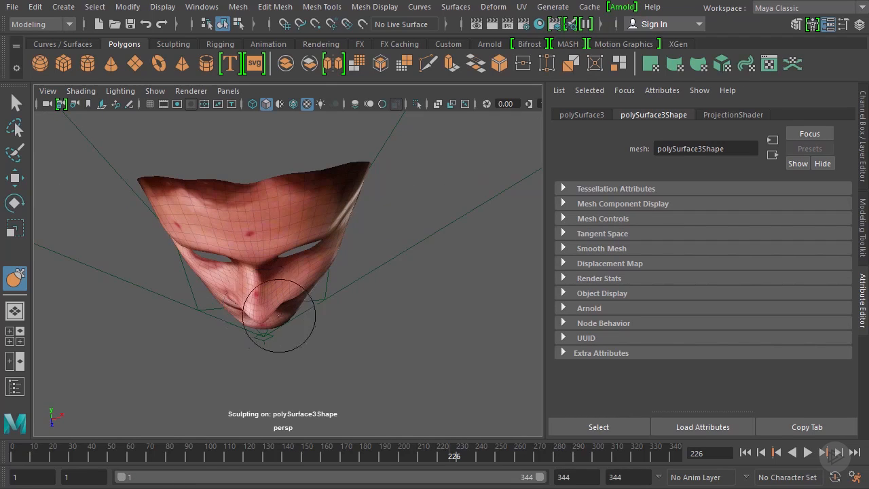
pyautogui.moveTo(265, 311)
pyautogui.keyDown('alt'); pyautogui.mouseDown()
pyautogui.moveTo(281, 334)
pyautogui.moveTo(262, 312)
pyautogui.moveTo(291, 310)
pyautogui.mouseUp(); pyautogui.keyUp('alt')
pyautogui.press('b')
pyautogui.keyDown('alt'); pyautogui.moveTo(291, 309); pyautogui.dragTo(351, 340, button='right'); pyautogui.keyUp('alt')
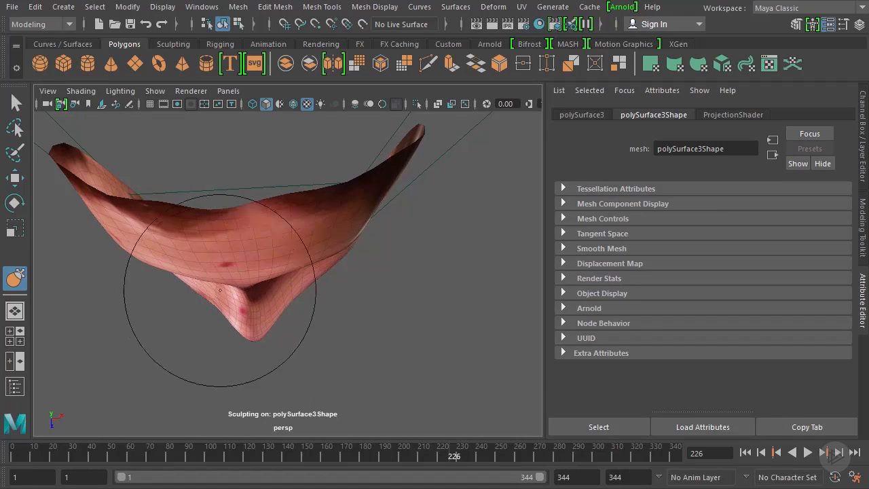
pyautogui.keyDown('alt'); pyautogui.moveTo(196, 320); pyautogui.dragTo(237, 274); pyautogui.keyUp('alt')
# - Examine the projected face in the persp view while scrubbing through the sequence to frame 184
pyautogui.moveTo(277, 456); pyautogui.dragTo(399, 455)
pyautogui.keyDown('alt'); pyautogui.moveTo(353, 333); pyautogui.dragTo(306, 353); pyautogui.keyUp('alt')
pyautogui.moveTo(447, 461)
pyautogui.mouseDown()
pyautogui.moveTo(472, 458)
pyautogui.moveTo(292, 458)
pyautogui.moveTo(382, 457)
pyautogui.moveTo(373, 457)
pyautogui.mouseUp()
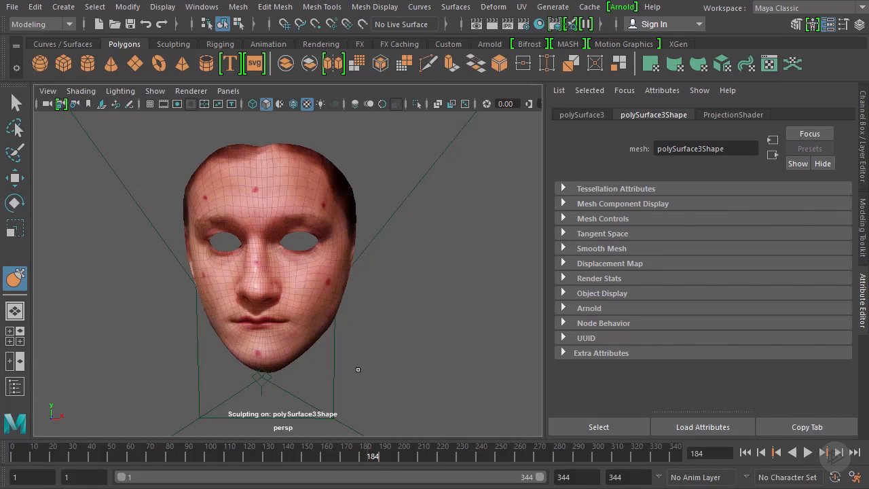
# - Reshape the nose profile through Camera1 at frame 245 with the Grab tool, and review the sequence, stopping on frame 196
pyautogui.click(229, 91)
pyautogui.moveTo(285, 104)
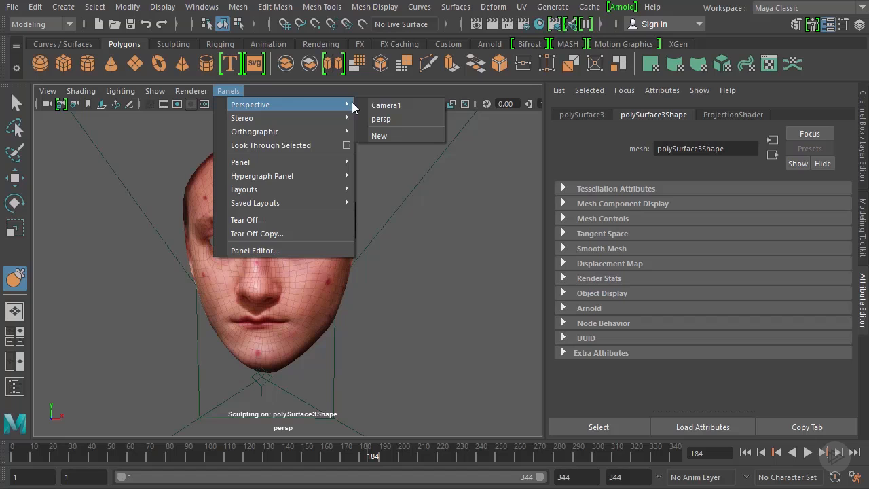
pyautogui.click(394, 105)
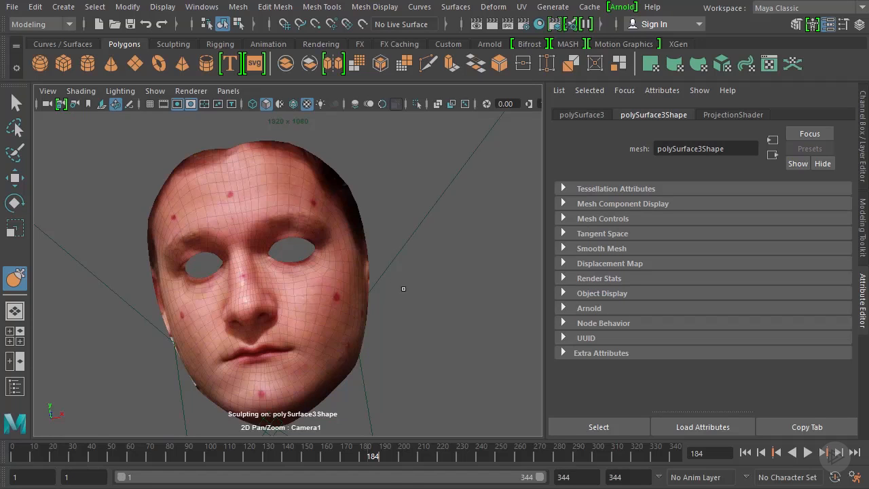
pyautogui.moveTo(378, 458); pyautogui.dragTo(491, 457)
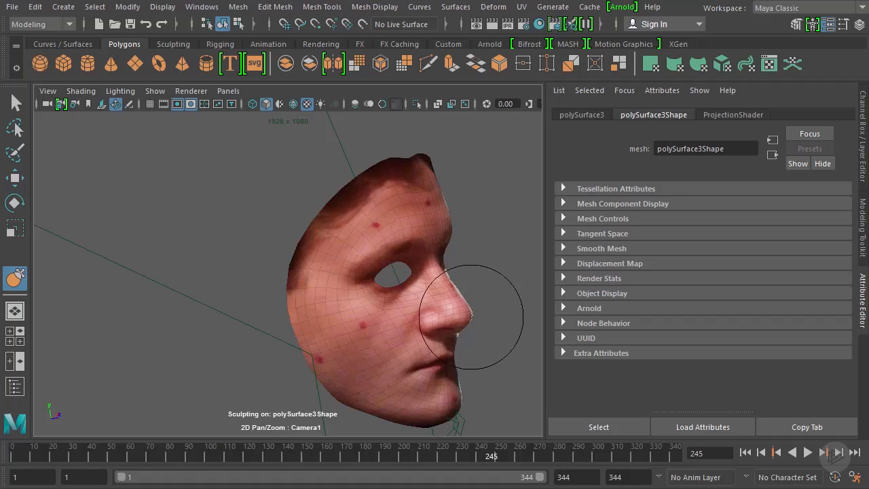
pyautogui.moveTo(460, 329); pyautogui.dragTo(463, 330)
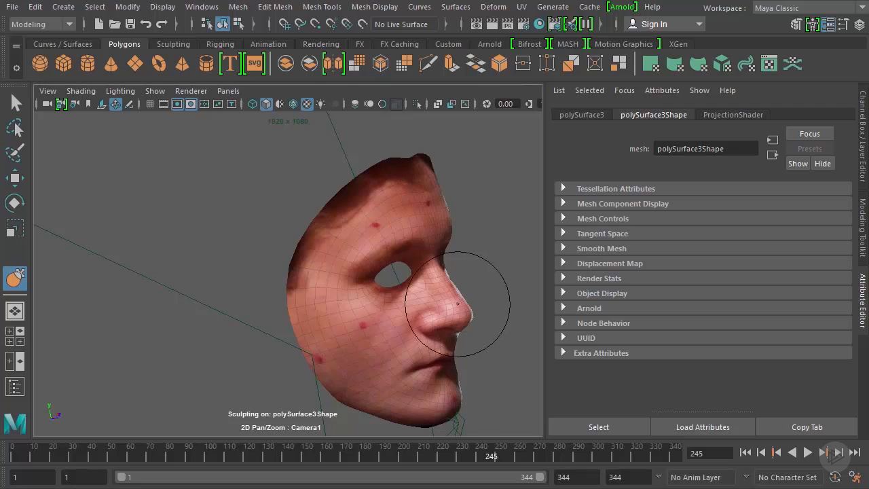
pyautogui.press('b')
pyautogui.moveTo(453, 305)
pyautogui.mouseDown()
pyautogui.moveTo(433, 304)
pyautogui.moveTo(457, 326)
pyautogui.mouseUp()
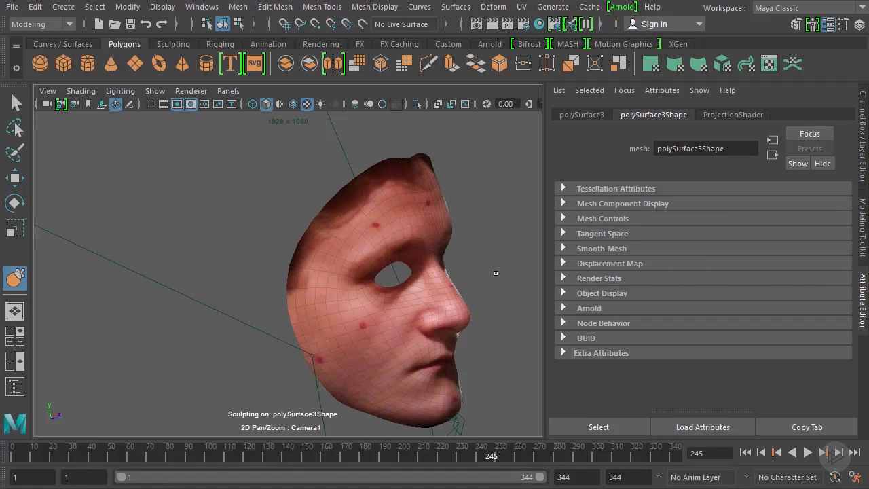
pyautogui.hotkey('alt', 'v')
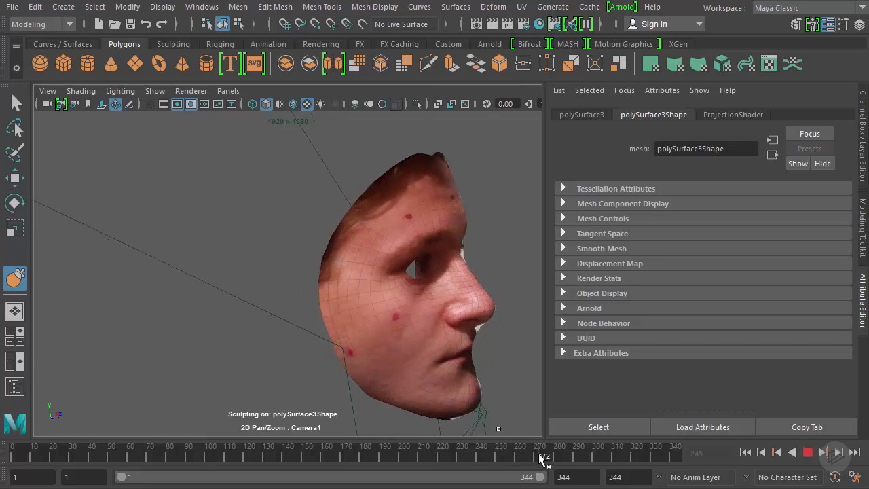
pyautogui.moveTo(495, 461)
pyautogui.mouseDown()
pyautogui.moveTo(346, 460)
pyautogui.moveTo(396, 460)
pyautogui.mouseUp()
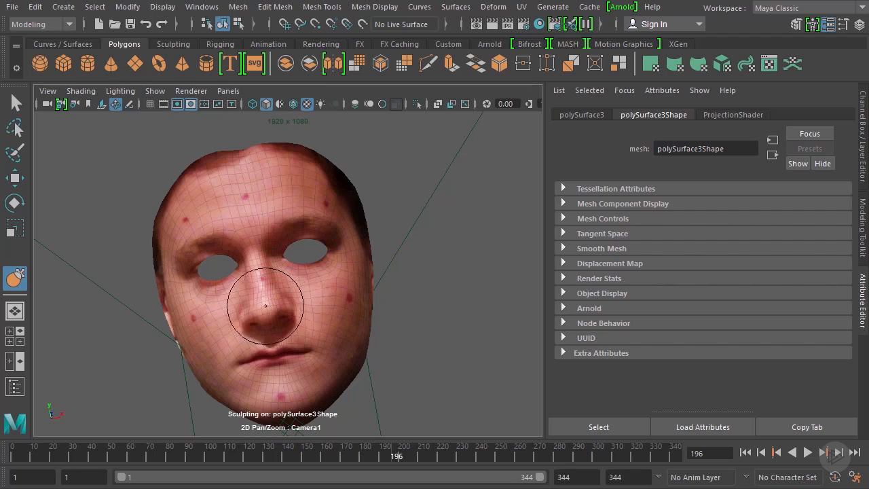